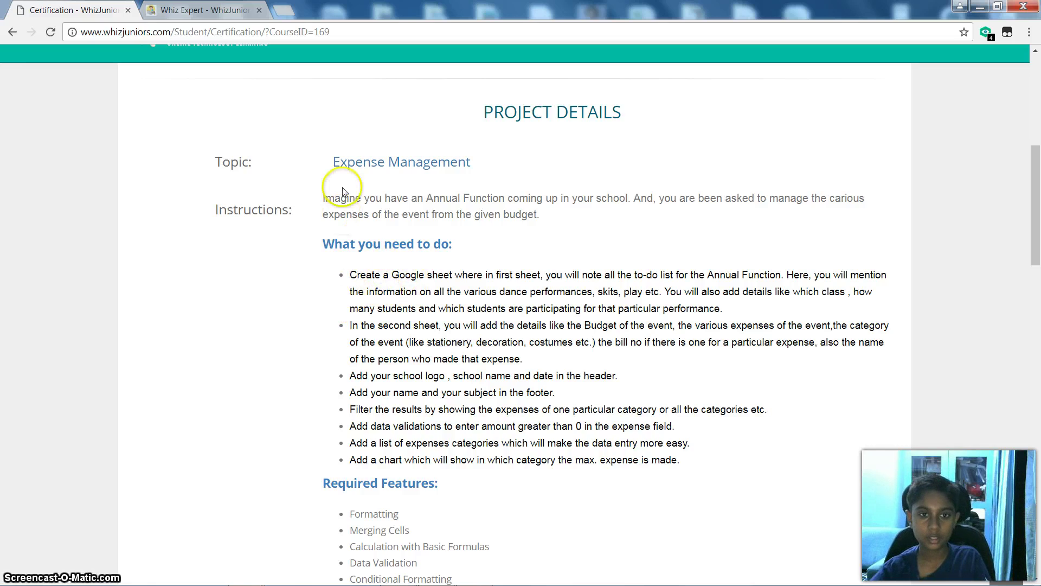
Review the brief's Expense Management topic and required features, then open the Introduction sheet
{"action": "triple_click", "coordinate": [395, 170]}
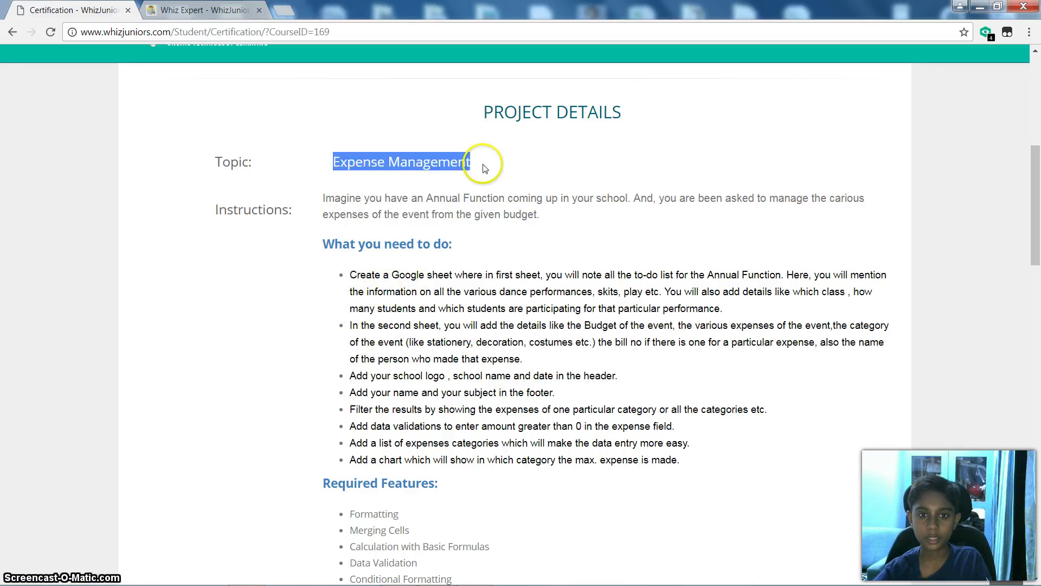
{"action": "left_click", "coordinate": [344, 275]}
{"action": "left_click_drag", "start_coordinate": [351, 276], "coordinate": [681, 460]}
{"action": "scroll", "coordinate": [477, 372], "scroll_direction": "down", "scroll_amount": 3}
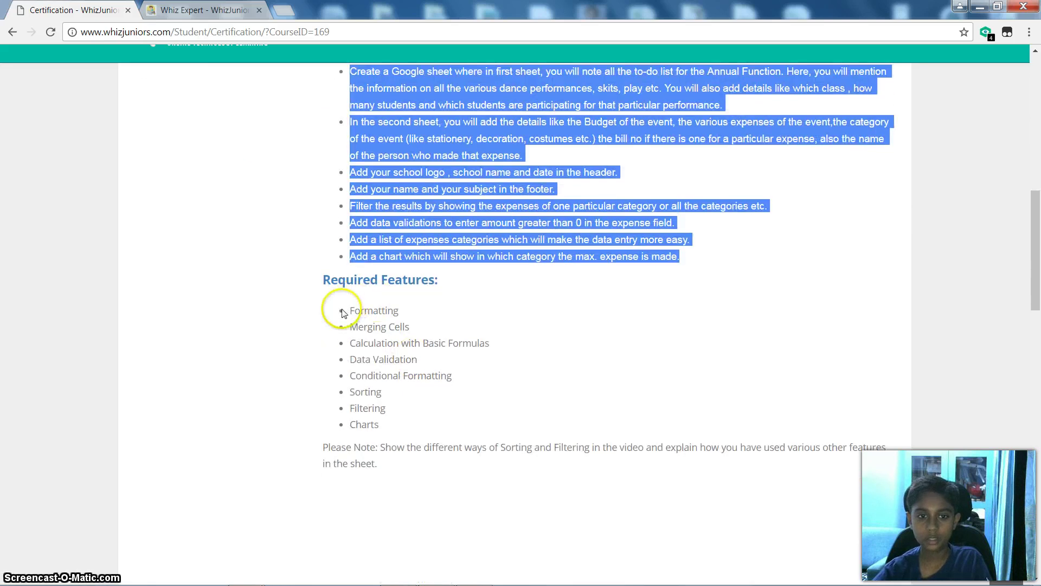
{"action": "left_click_drag", "start_coordinate": [341, 307], "coordinate": [424, 419]}
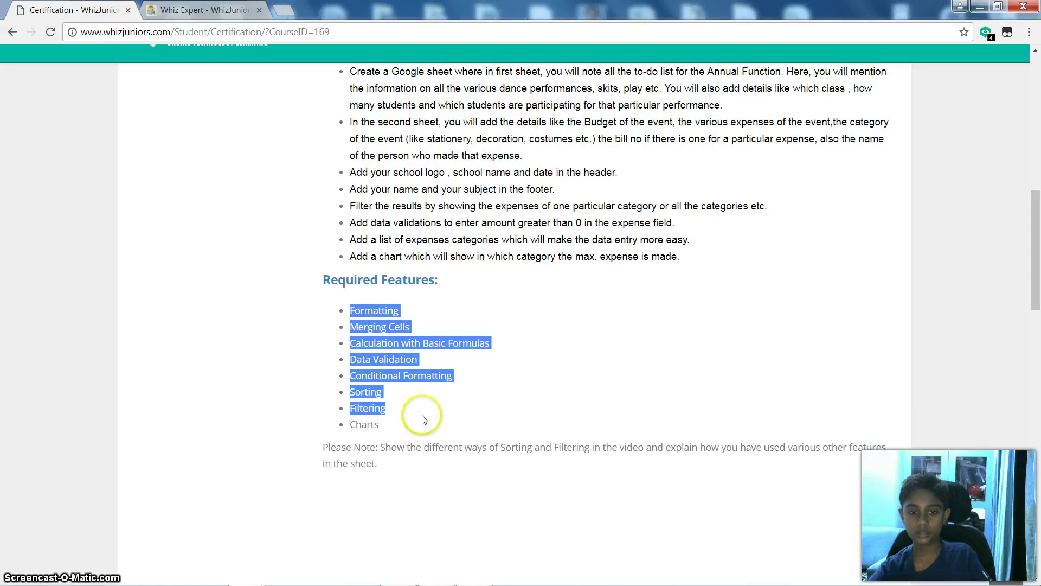
{"action": "left_click", "coordinate": [472, 392]}
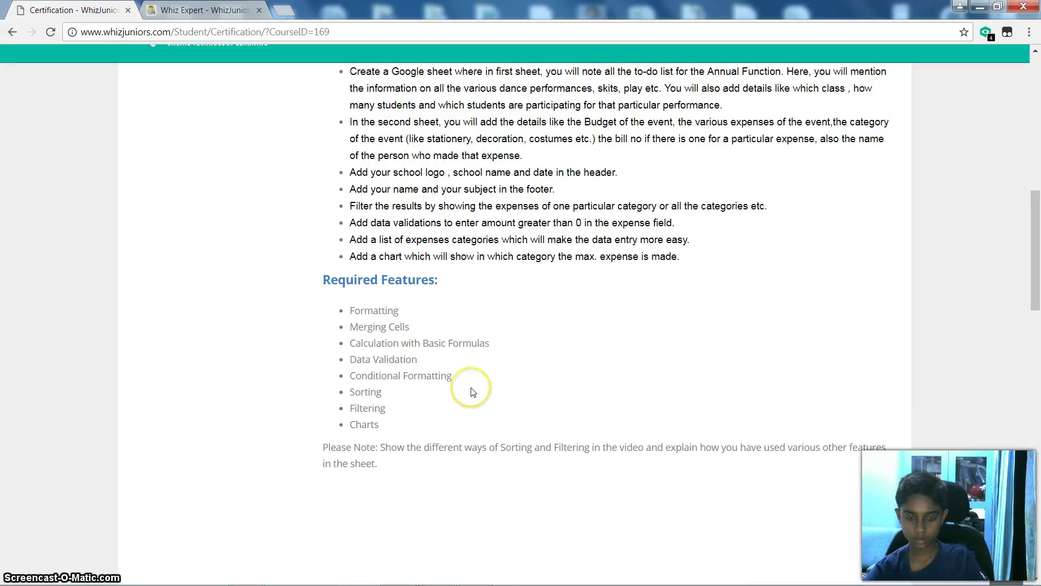
{"action": "key", "text": "alt+Tab"}
{"action": "key", "text": "alt+Tab"}
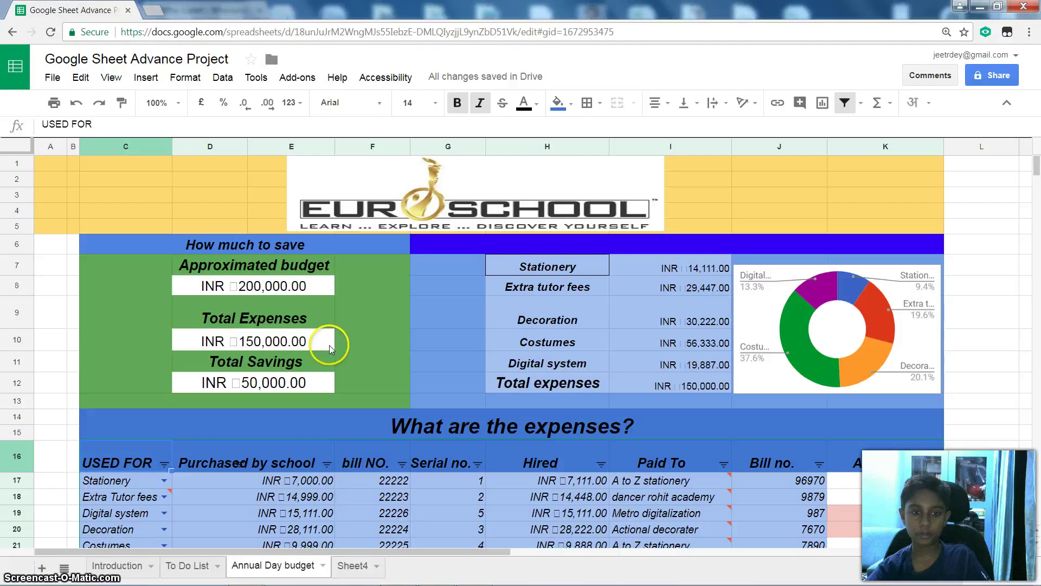
{"action": "left_click", "coordinate": [117, 565]}
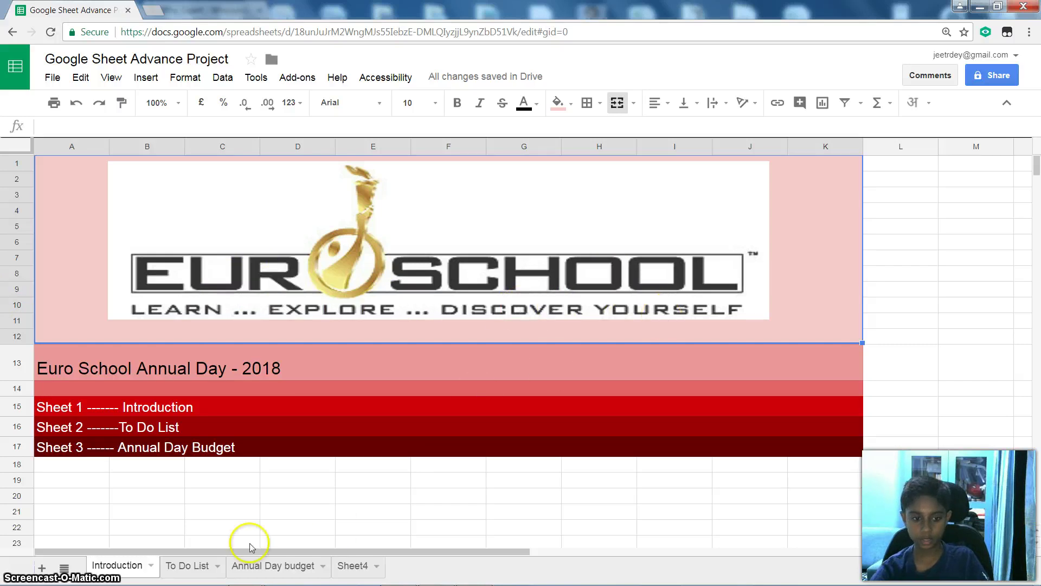
On the To Do List sheet, merge the empty cells E28 and F28 into one
{"action": "left_click", "coordinate": [189, 566]}
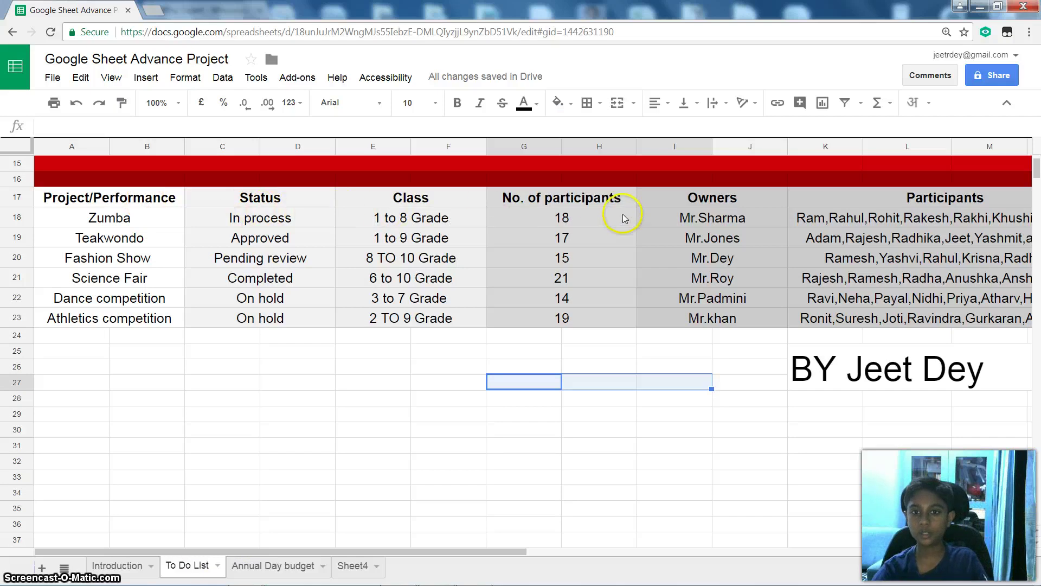
{"action": "left_click", "coordinate": [696, 350]}
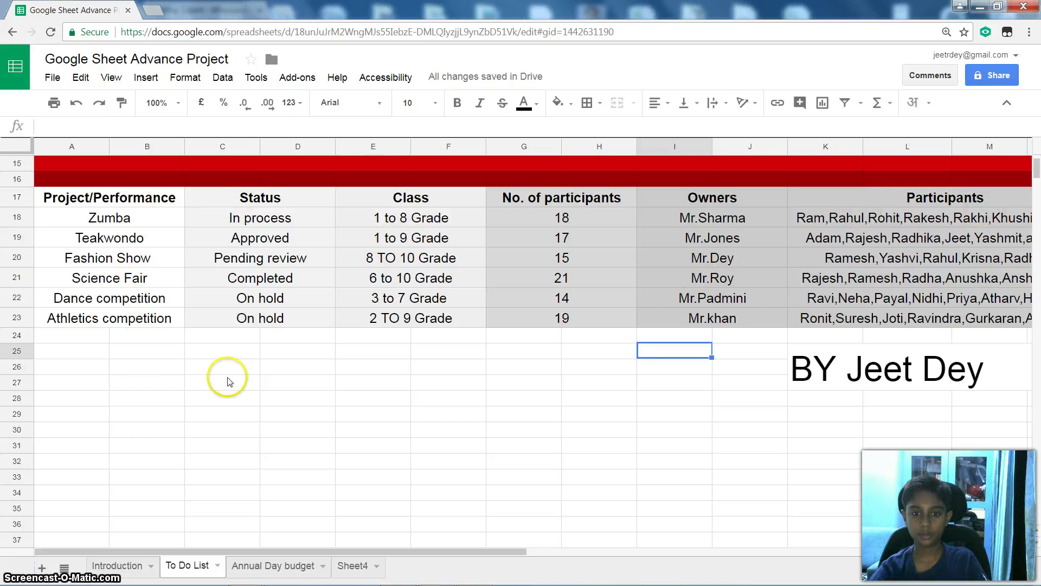
{"action": "left_click", "coordinate": [414, 200]}
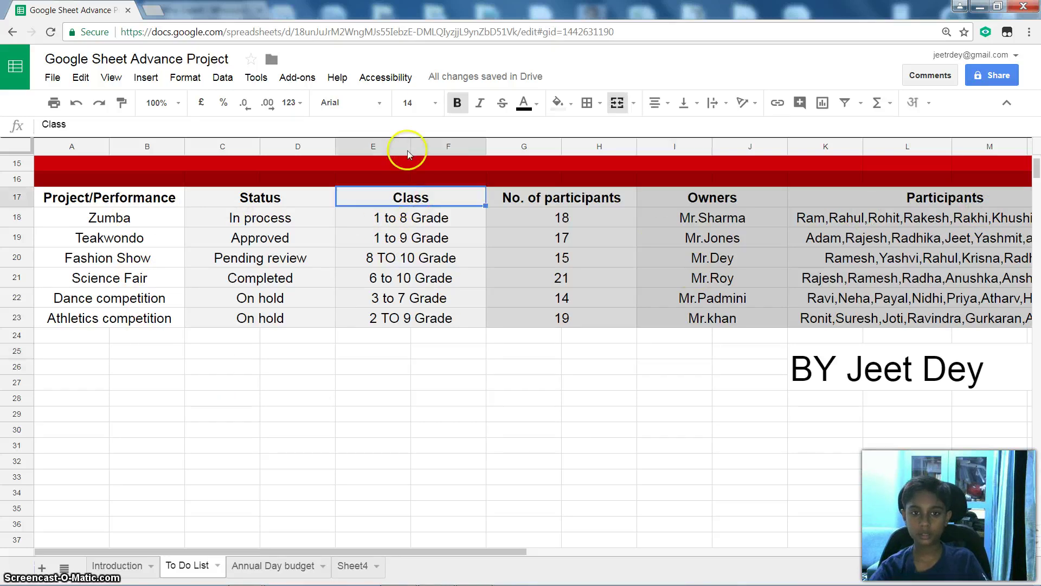
{"action": "left_click", "coordinate": [365, 402]}
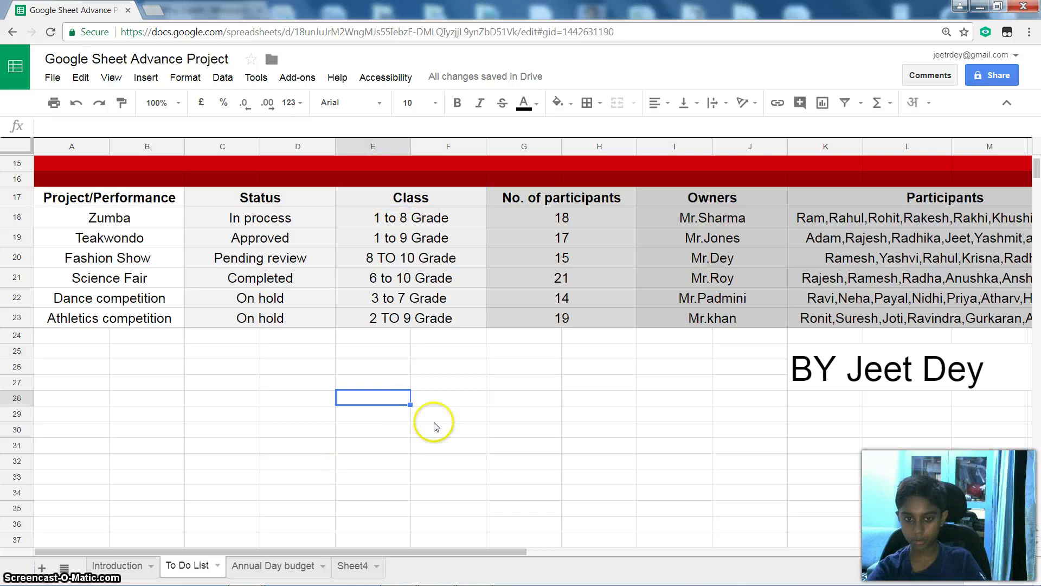
{"action": "left_click_drag", "start_coordinate": [412, 405], "coordinate": [463, 400]}
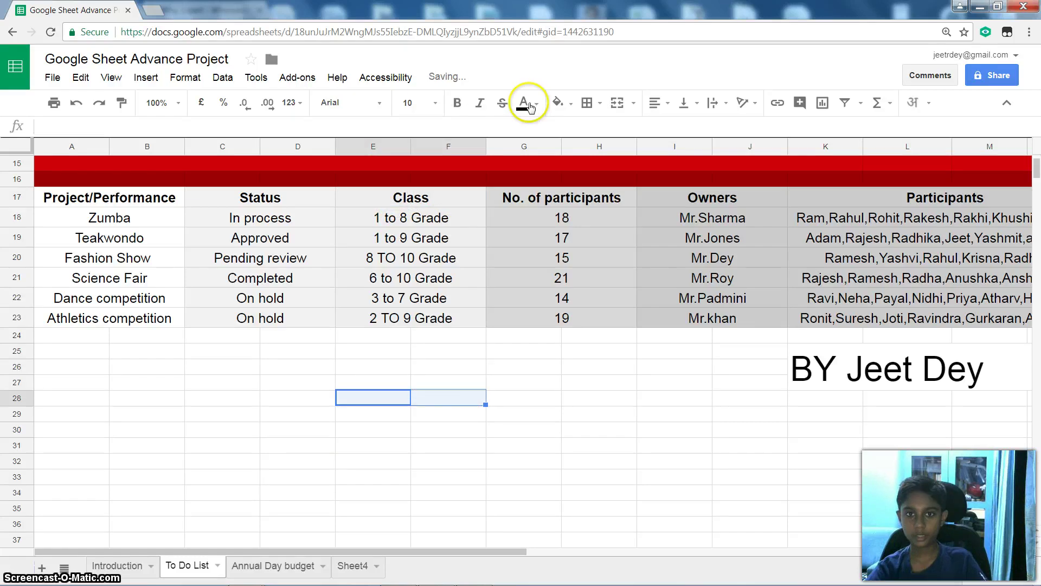
{"action": "left_click", "coordinate": [616, 103]}
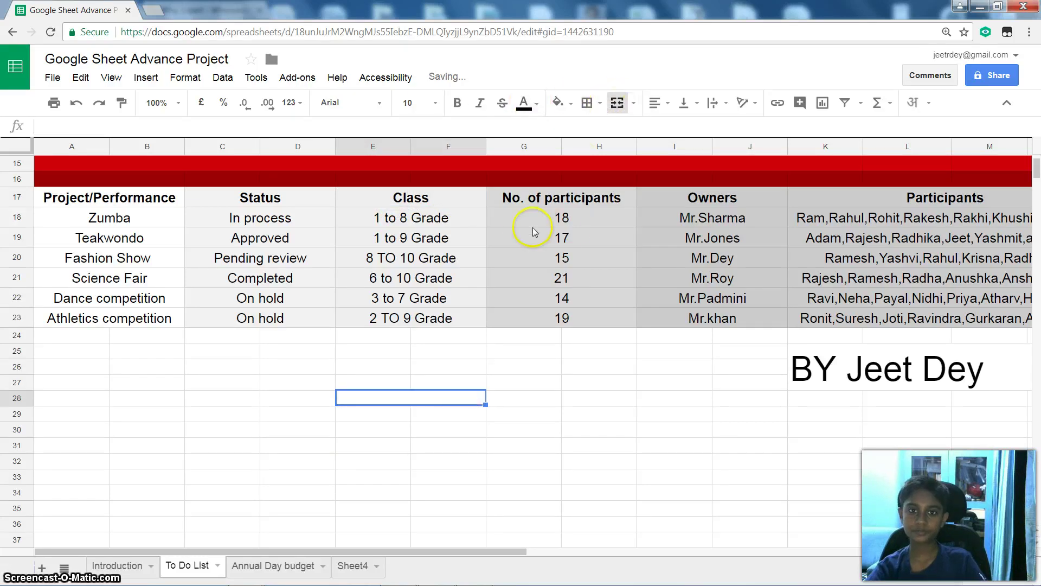
Inspect the banner row, author and date header cells, then recheck the assignment instructions
{"action": "left_click", "coordinate": [513, 175]}
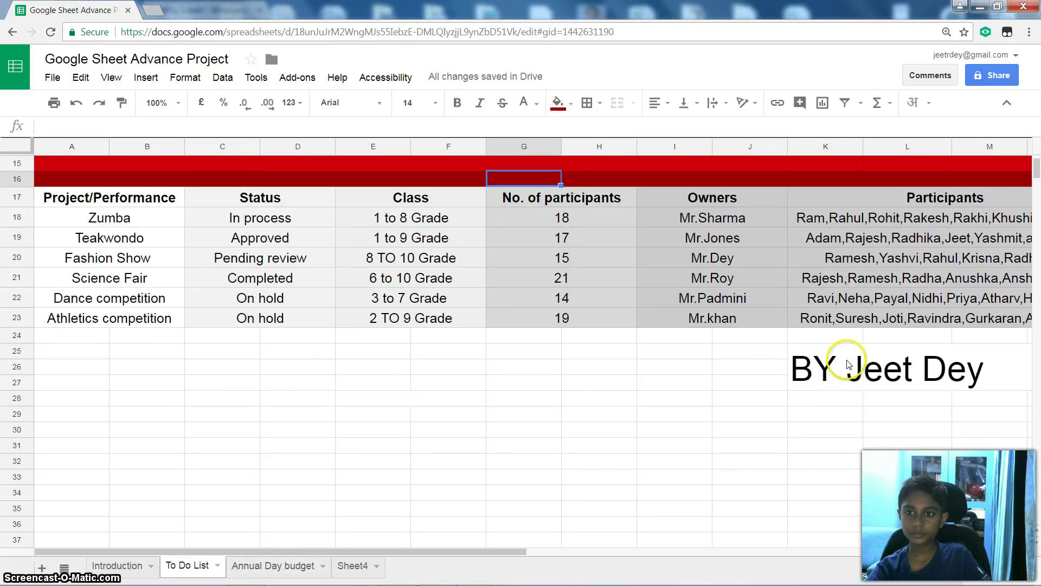
{"action": "scroll", "coordinate": [833, 225], "scroll_direction": "up", "scroll_amount": 3}
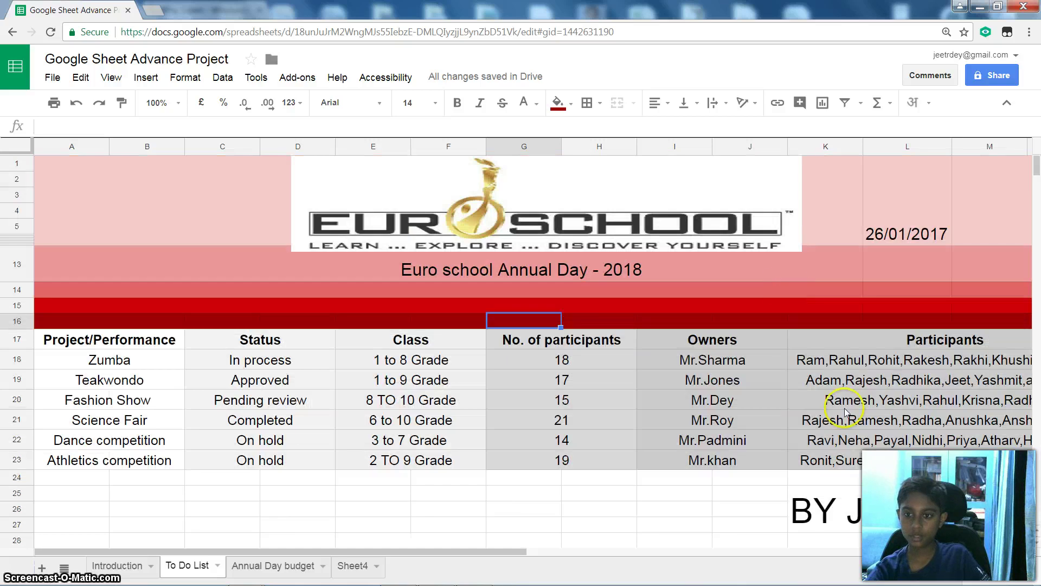
{"action": "left_click", "coordinate": [828, 511]}
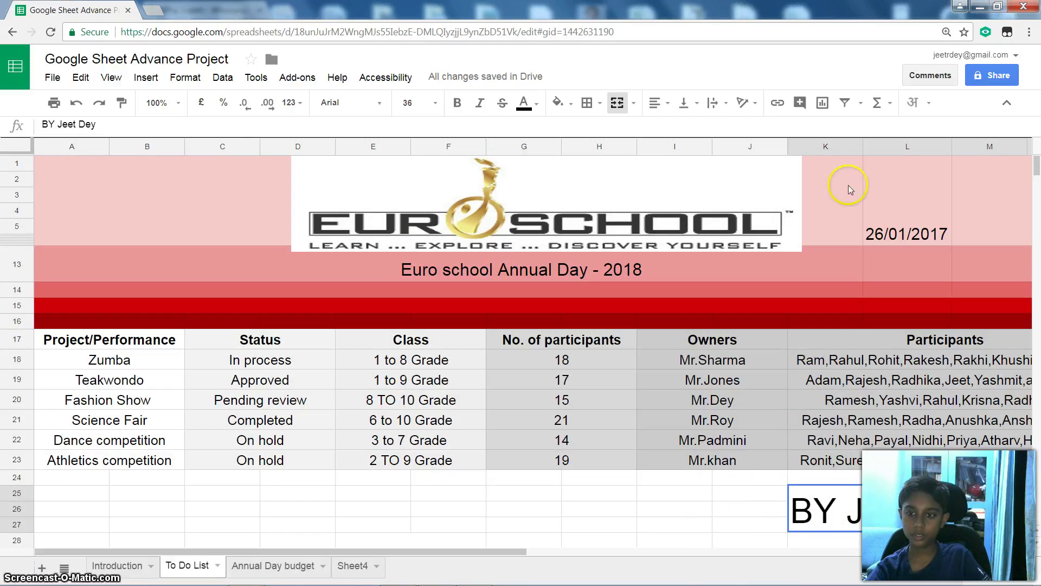
{"action": "left_click", "coordinate": [888, 235]}
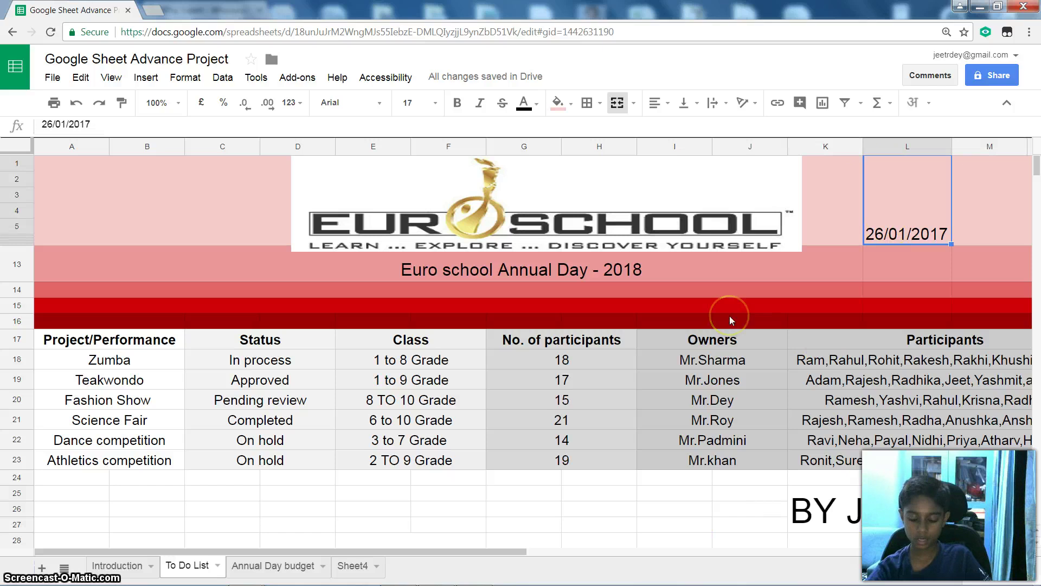
{"action": "key", "text": "alt+Tab"}
{"action": "scroll", "coordinate": [463, 339], "scroll_direction": "up", "scroll_amount": 1}
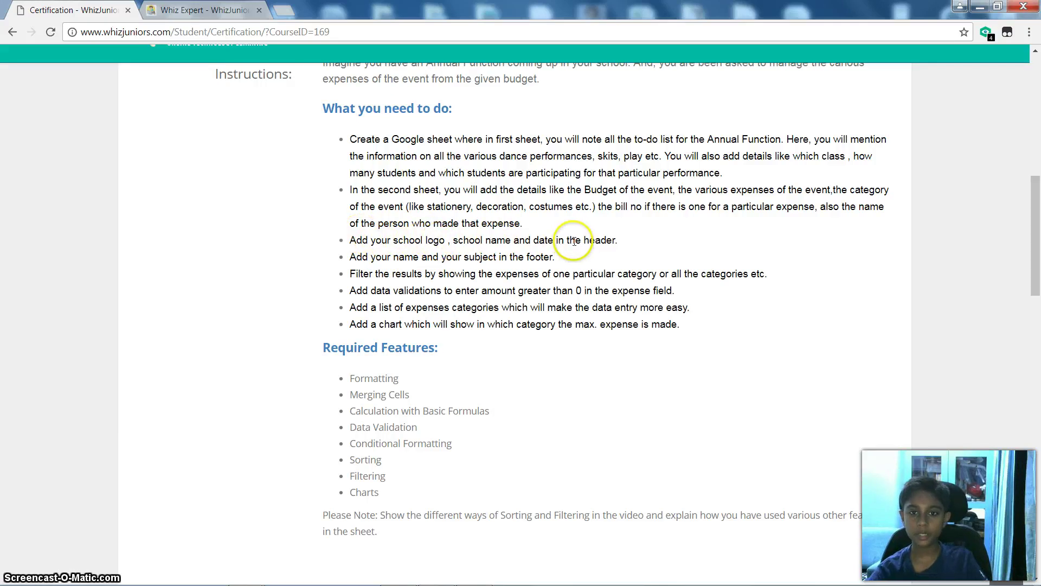
{"action": "key", "text": "alt+Tab"}
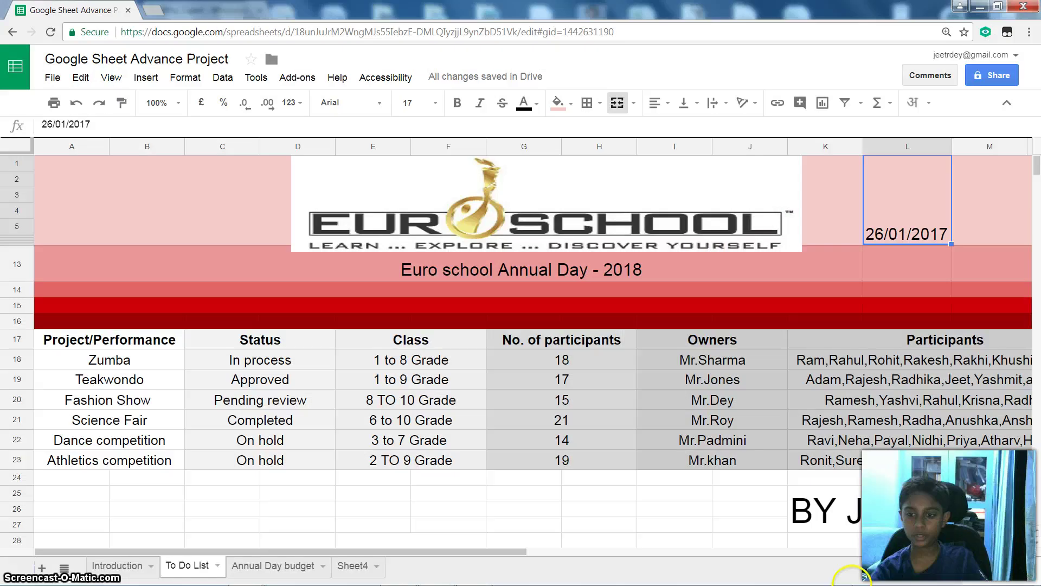
On the Annual Day budget sheet, filter USED FOR to hide Costumes and Decoration
{"action": "left_click", "coordinate": [302, 567]}
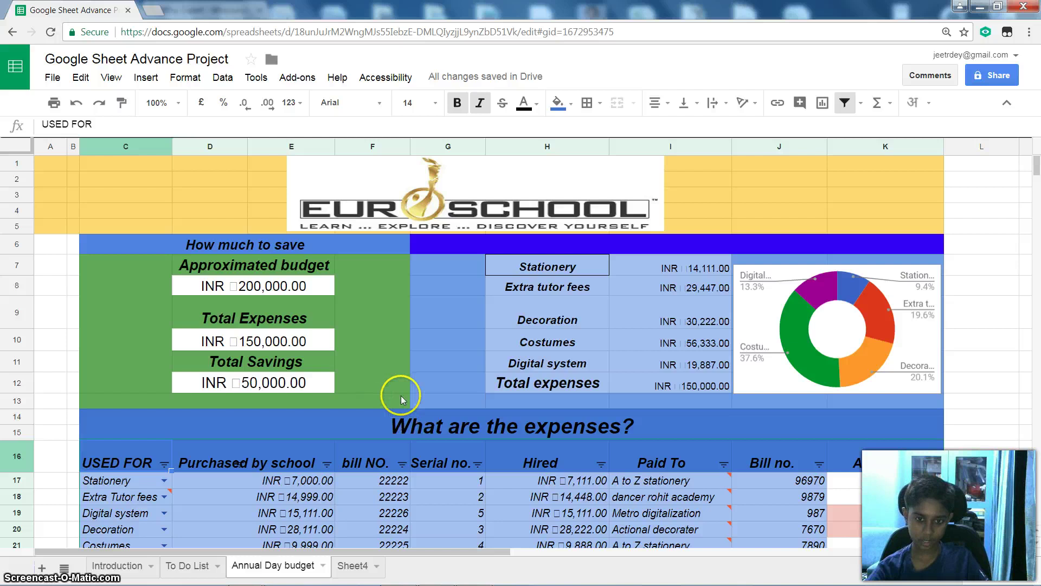
{"action": "scroll", "coordinate": [401, 396], "scroll_direction": "down", "scroll_amount": 1}
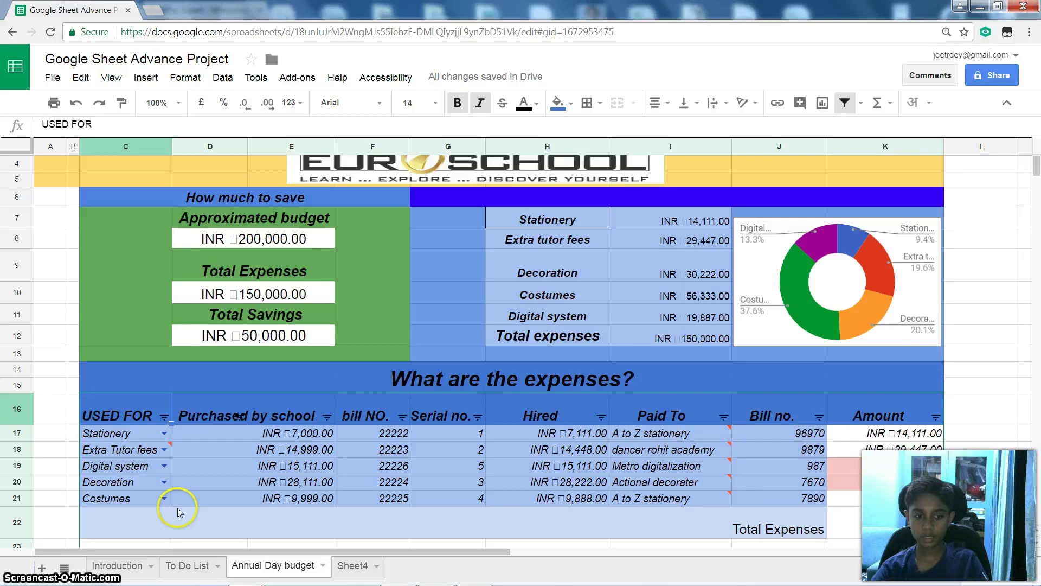
{"action": "left_click", "coordinate": [165, 416]}
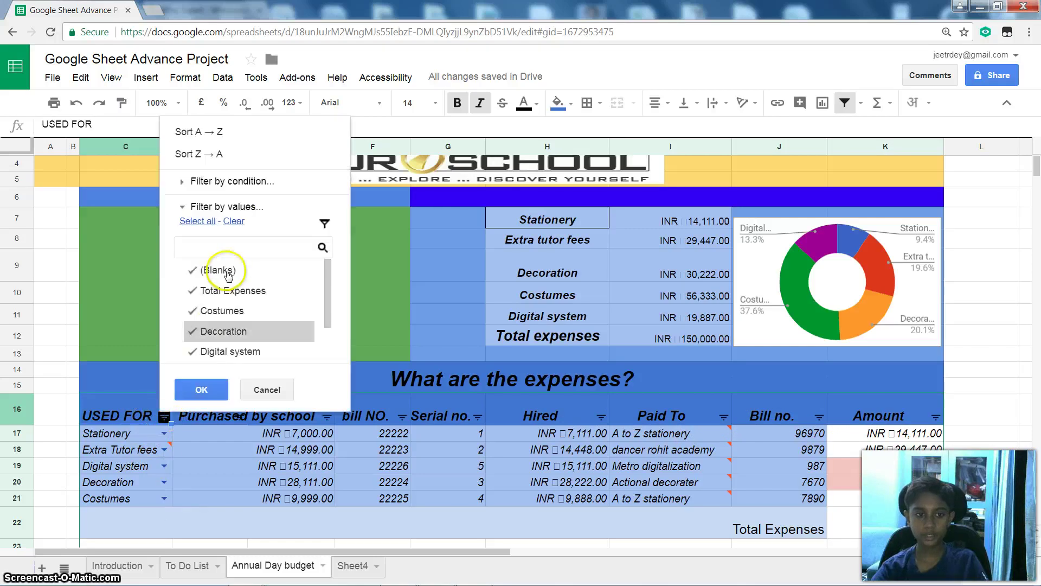
{"action": "left_click", "coordinate": [208, 309]}
{"action": "left_click", "coordinate": [202, 331]}
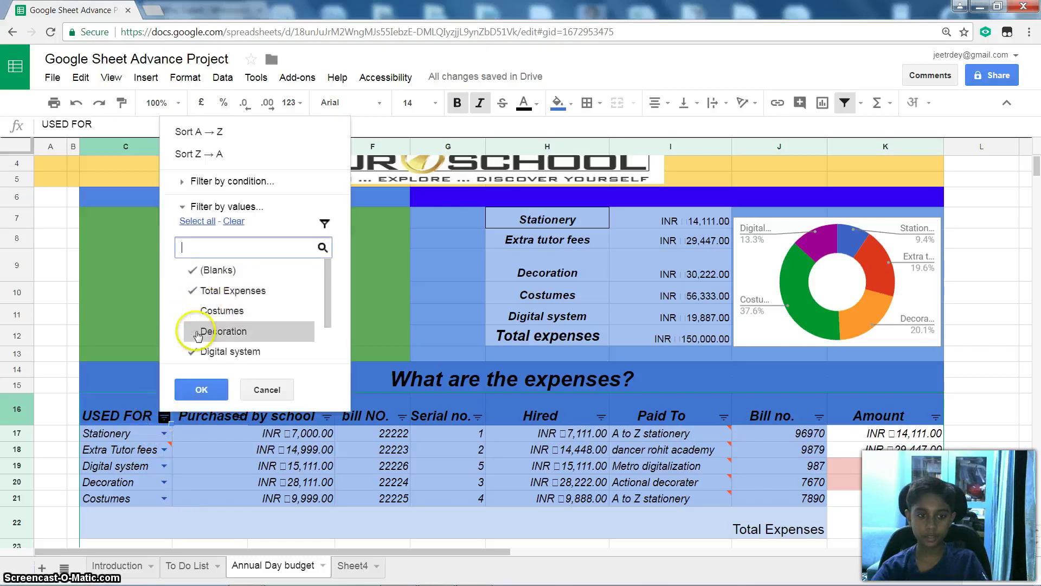
{"action": "left_click", "coordinate": [201, 390]}
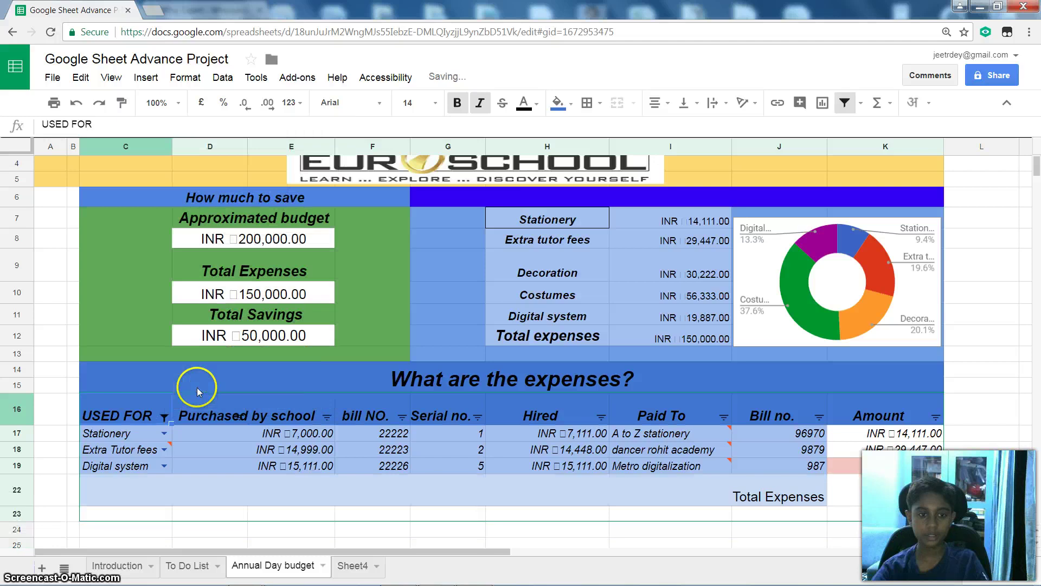
Reset the USED FOR filter so all five expense categories show again
{"action": "left_click", "coordinate": [164, 417]}
{"action": "scroll", "coordinate": [213, 328], "scroll_direction": "down", "scroll_amount": 1}
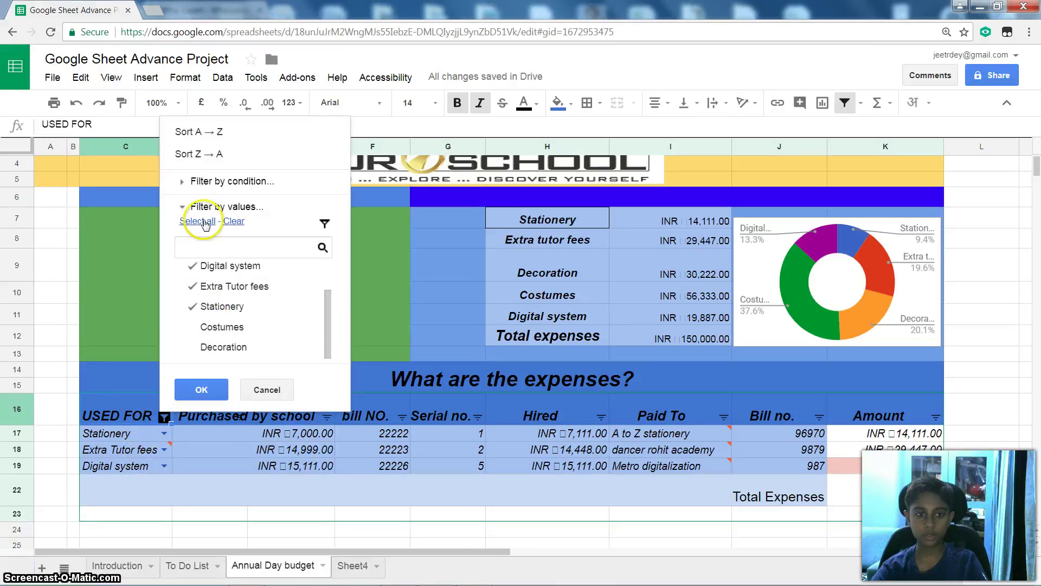
{"action": "left_click", "coordinate": [202, 389]}
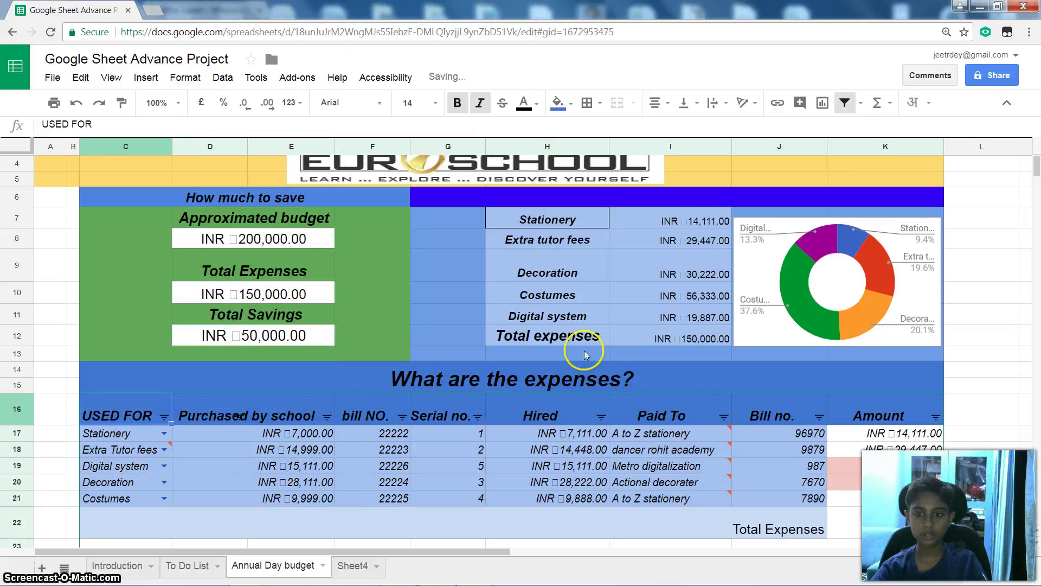
{"action": "scroll", "coordinate": [585, 354], "scroll_direction": "down", "scroll_amount": 3}
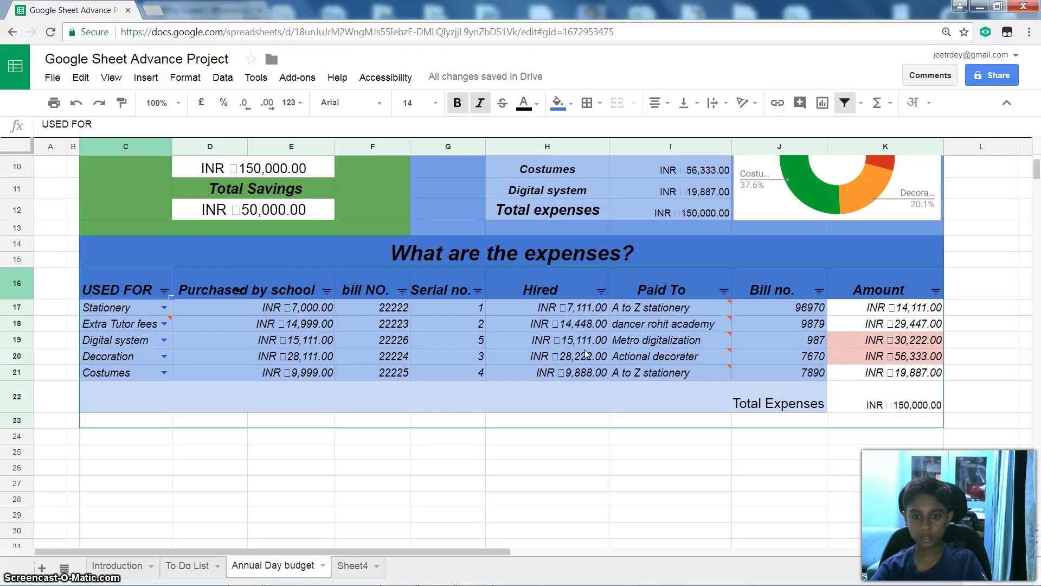
{"action": "left_click", "coordinate": [167, 308]}
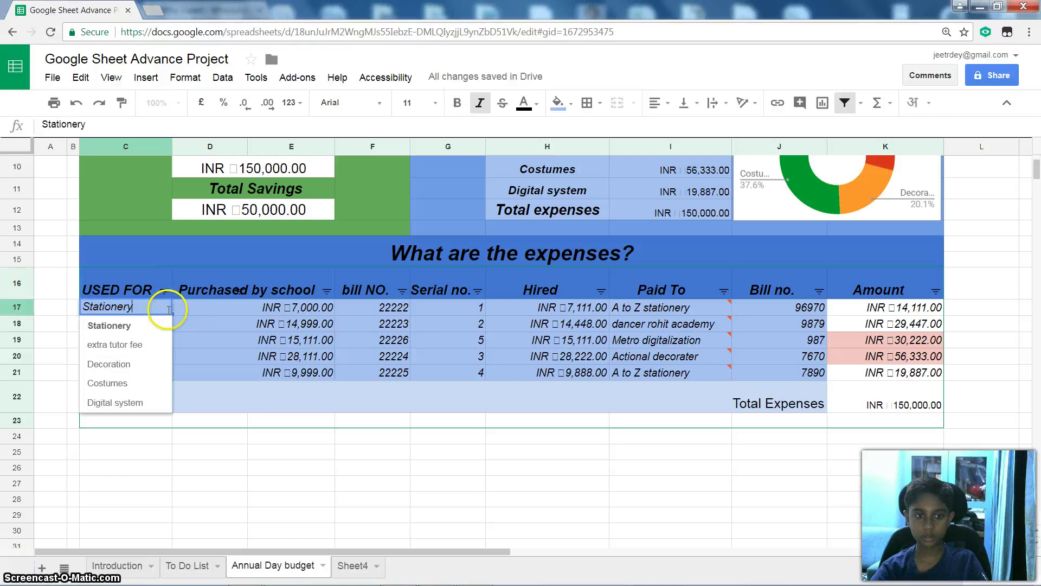
{"action": "left_click", "coordinate": [154, 288]}
{"action": "left_click", "coordinate": [164, 291]}
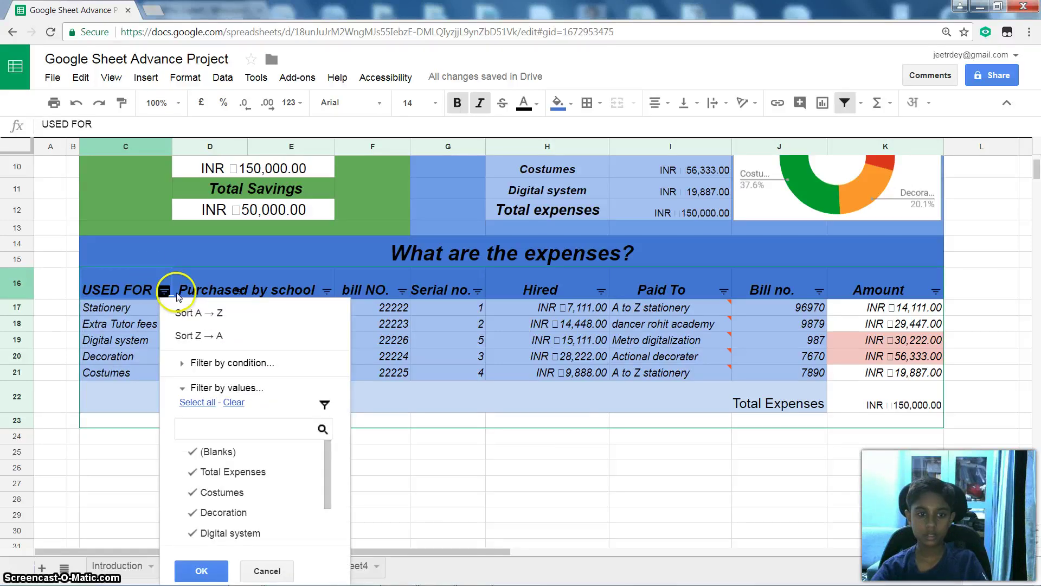
{"action": "left_click", "coordinate": [205, 308]}
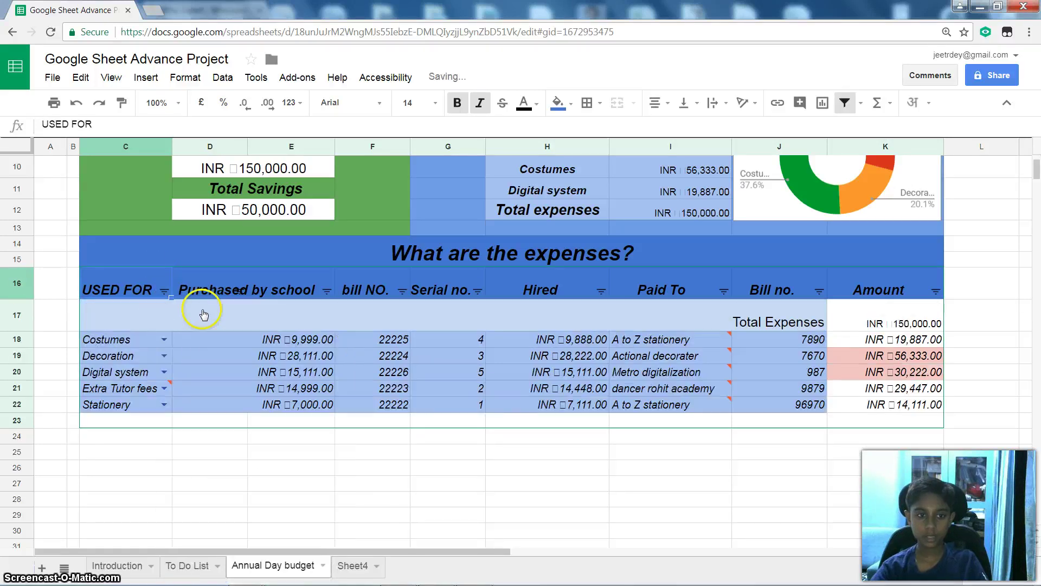
{"action": "left_click", "coordinate": [164, 291]}
{"action": "left_click", "coordinate": [189, 333]}
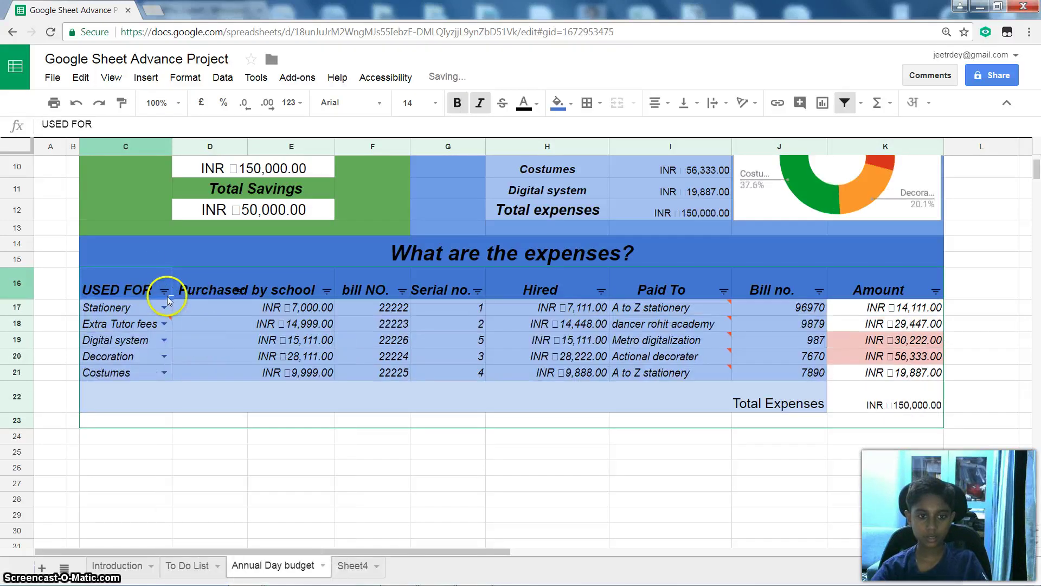
{"action": "scroll", "coordinate": [166, 297], "scroll_direction": "up", "scroll_amount": 3}
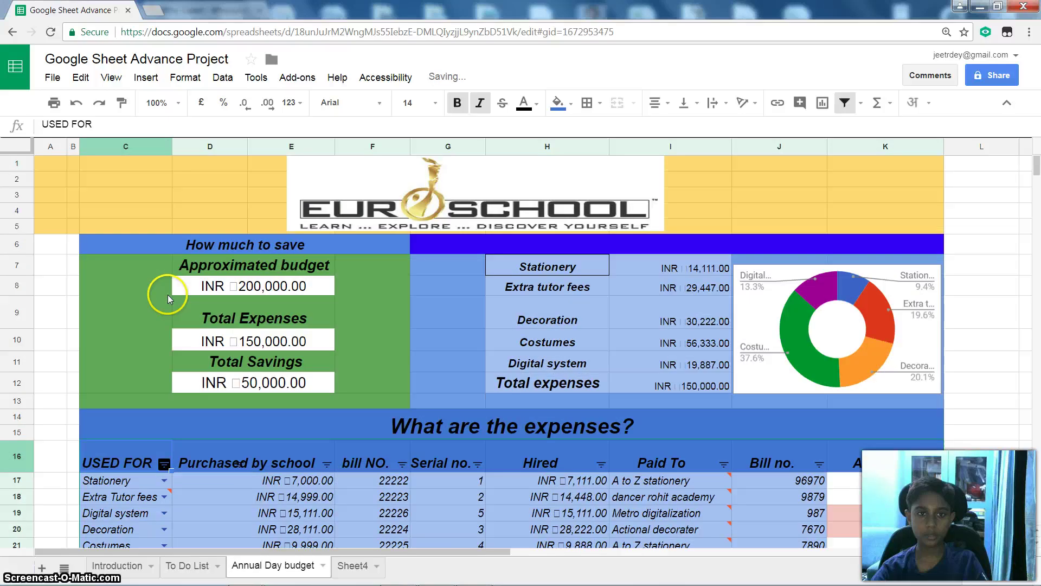
{"action": "left_click", "coordinate": [222, 78]}
{"action": "left_click", "coordinate": [266, 105]}
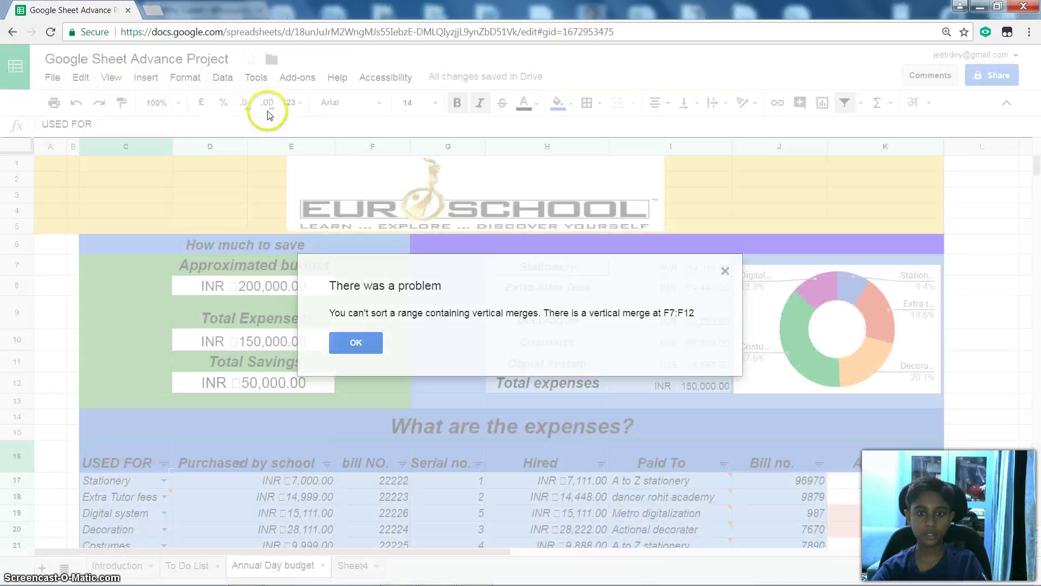
{"action": "left_click", "coordinate": [362, 342]}
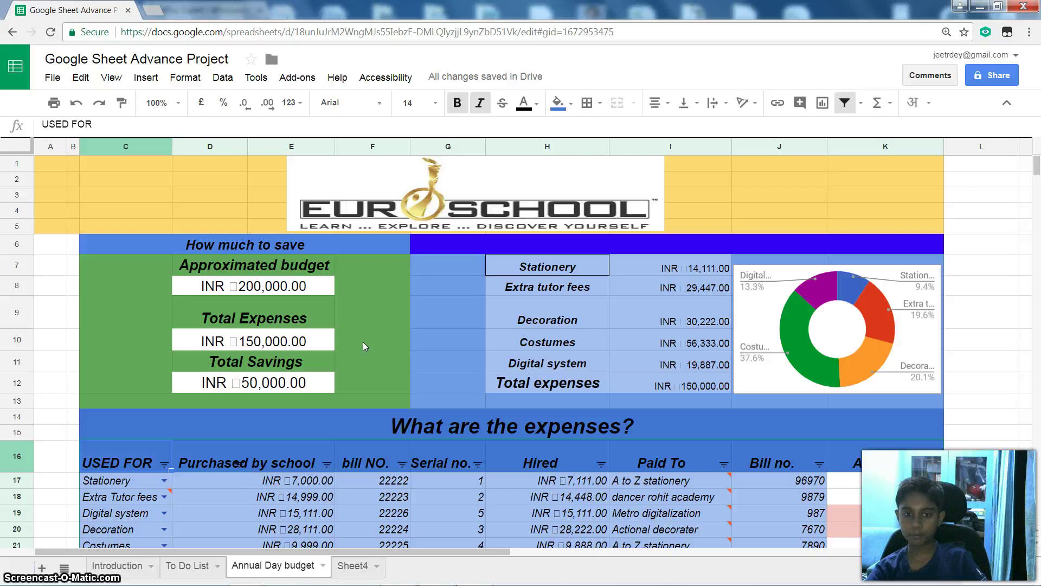
{"action": "scroll", "coordinate": [363, 340], "scroll_direction": "down", "scroll_amount": 3}
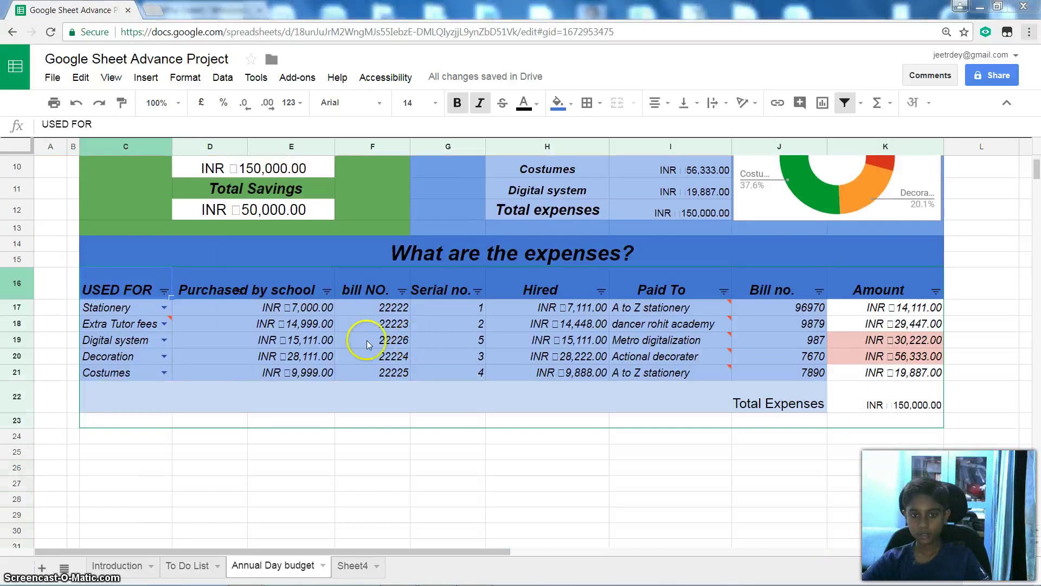
{"action": "key", "text": "alt+Tab"}
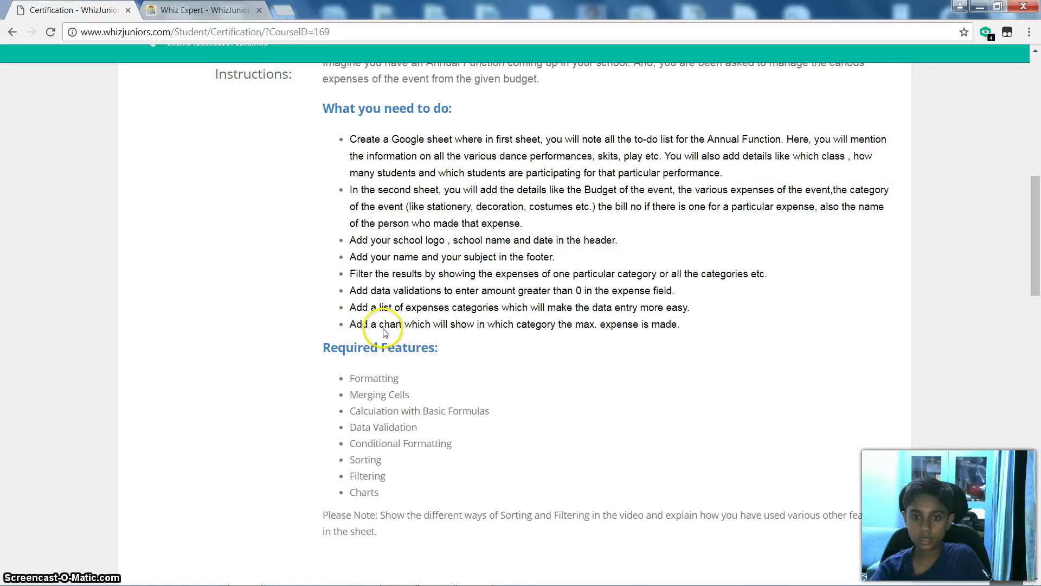
{"action": "key", "text": "alt+Tab"}
{"action": "scroll", "coordinate": [604, 474], "scroll_direction": "up", "scroll_amount": 2}
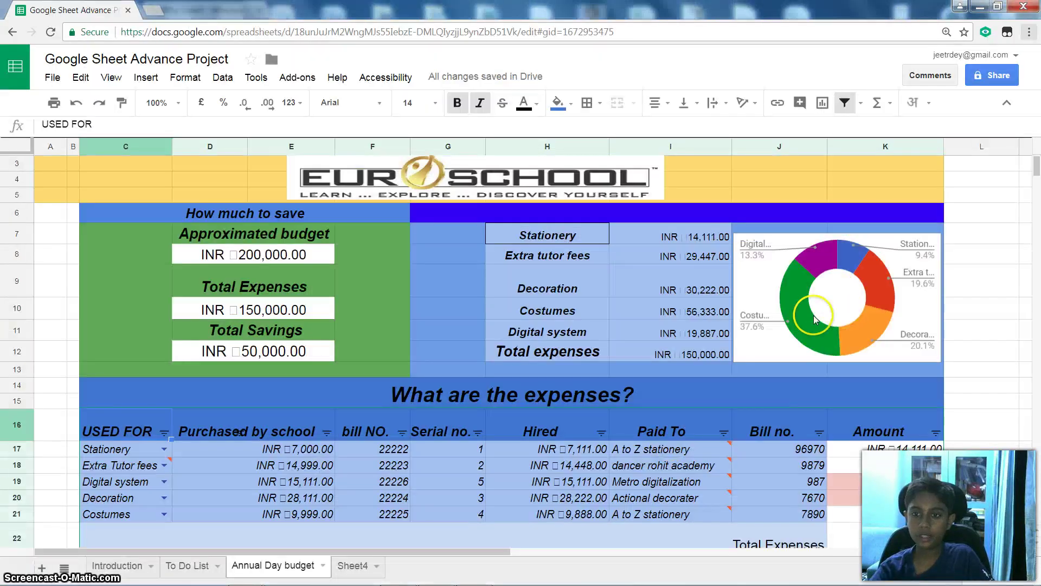
{"action": "left_click", "coordinate": [229, 83]}
{"action": "mouse_move", "coordinate": [199, 86]}
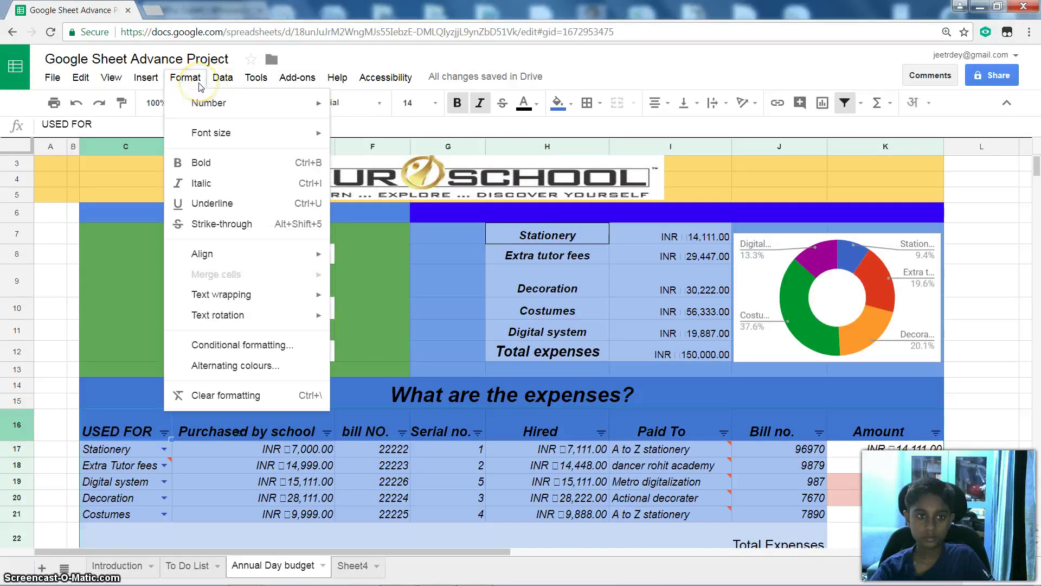
{"action": "mouse_move", "coordinate": [148, 76]}
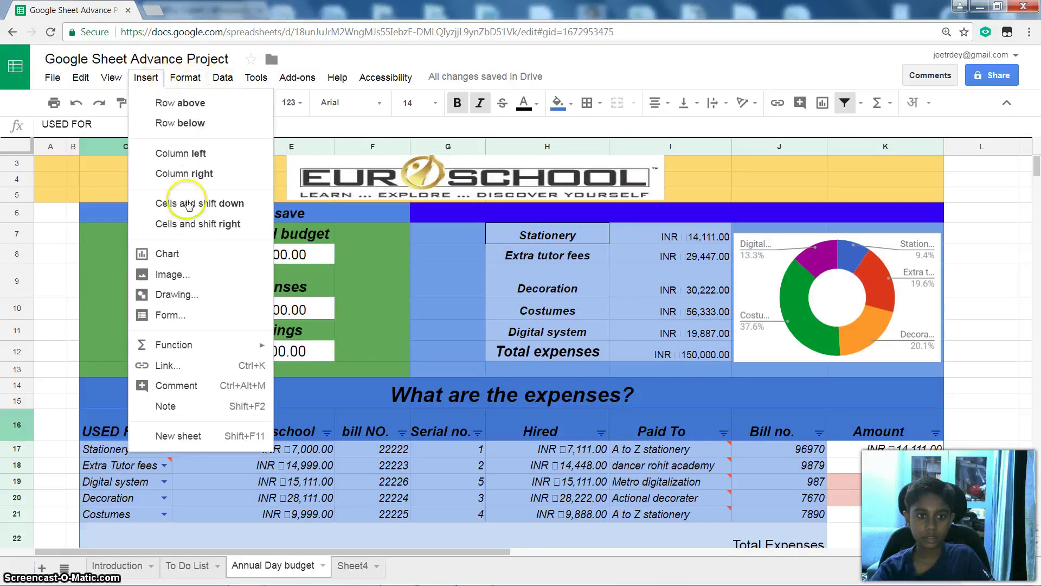
{"action": "left_click", "coordinate": [213, 255]}
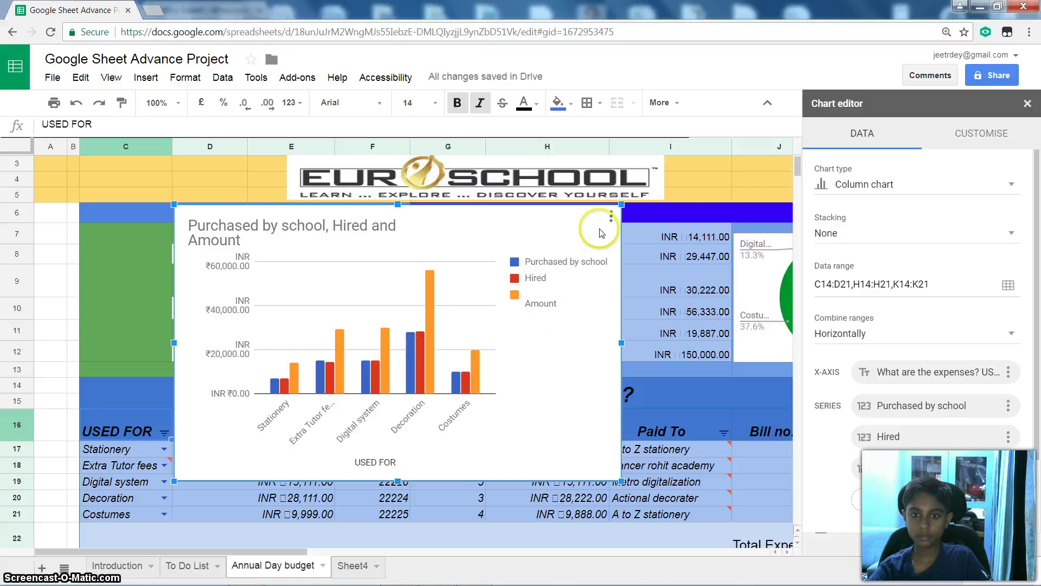
{"action": "left_click", "coordinate": [610, 218]}
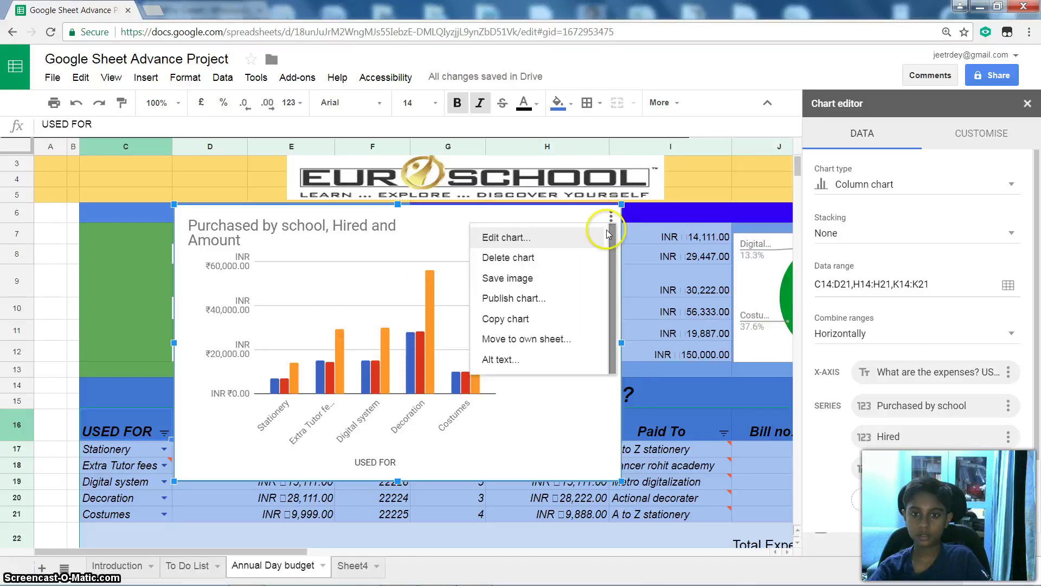
{"action": "left_click", "coordinate": [571, 258]}
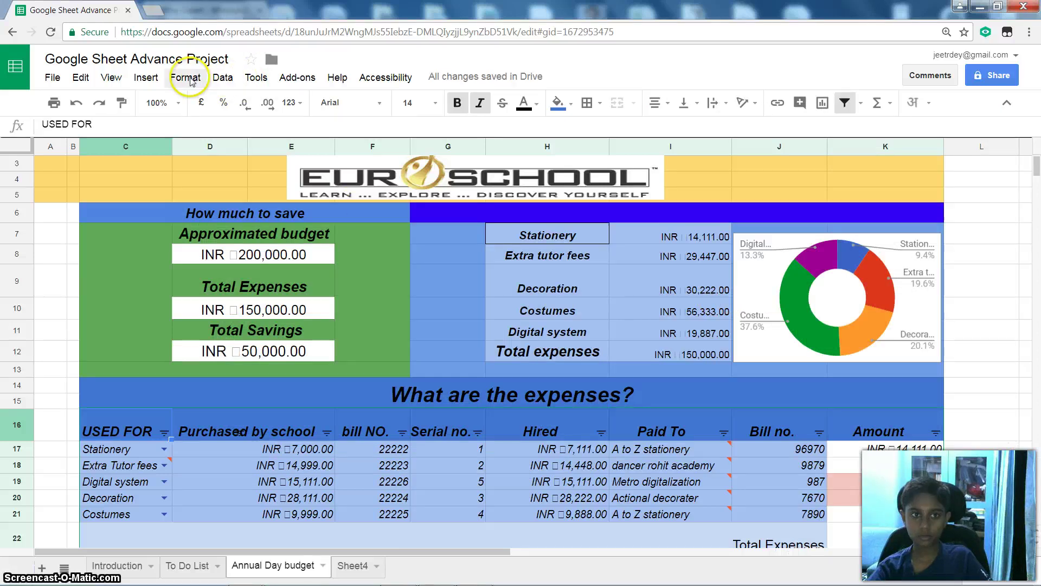
{"action": "left_click", "coordinate": [145, 77]}
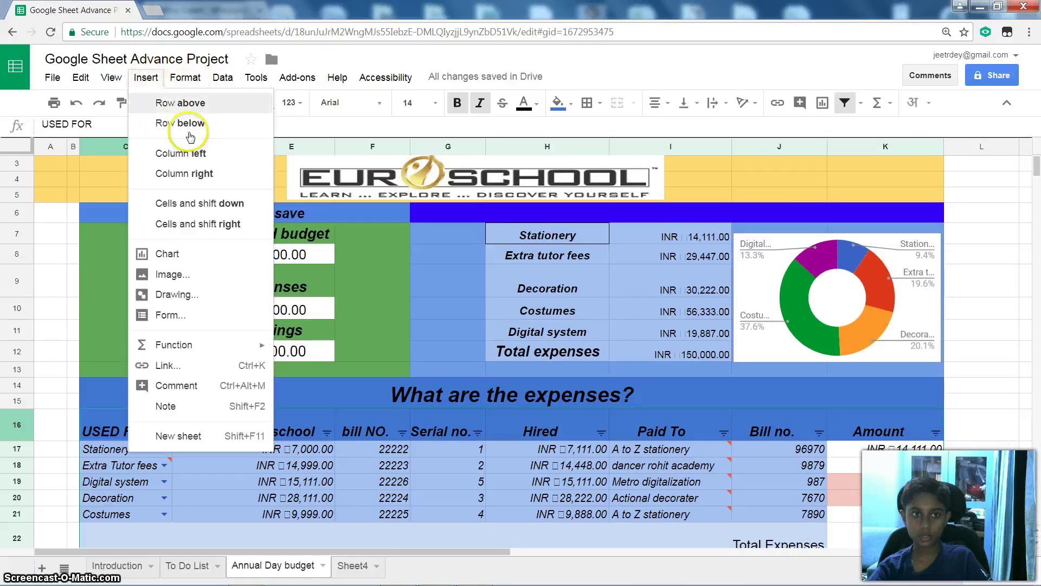
{"action": "left_click", "coordinate": [206, 252]}
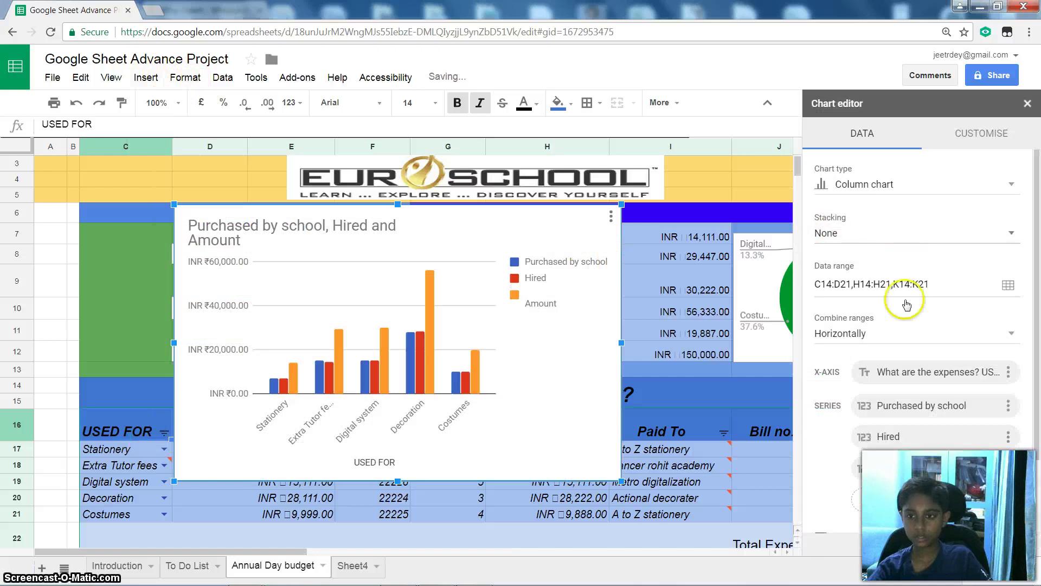
{"action": "scroll", "coordinate": [903, 309], "scroll_direction": "down", "scroll_amount": 2}
{"action": "scroll", "coordinate": [902, 317], "scroll_direction": "up", "scroll_amount": 2}
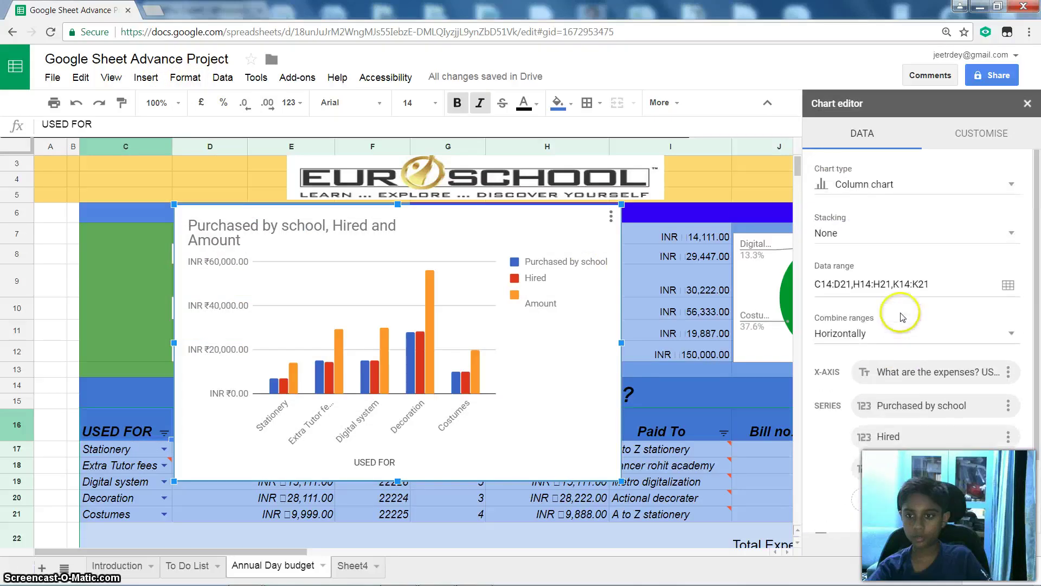
{"action": "left_click", "coordinate": [974, 142]}
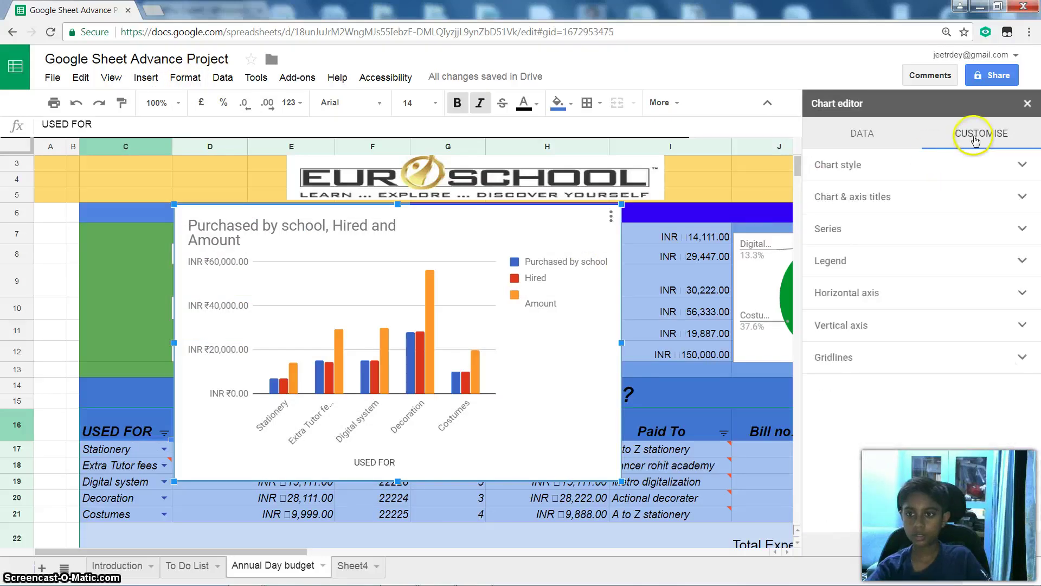
{"action": "left_click", "coordinate": [890, 167]}
{"action": "left_click", "coordinate": [889, 340]}
{"action": "left_click", "coordinate": [875, 361]}
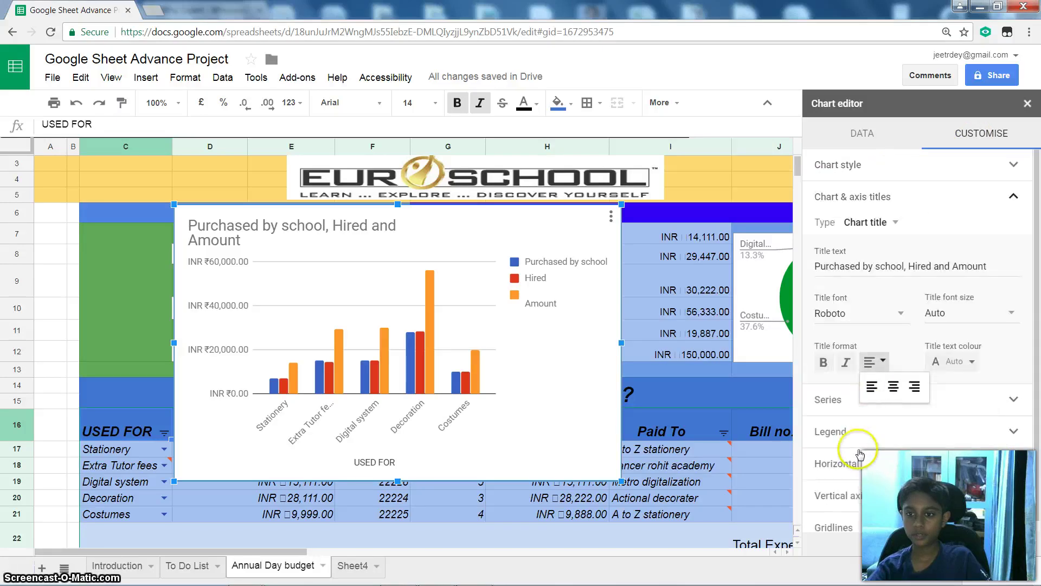
{"action": "left_click", "coordinate": [863, 135]}
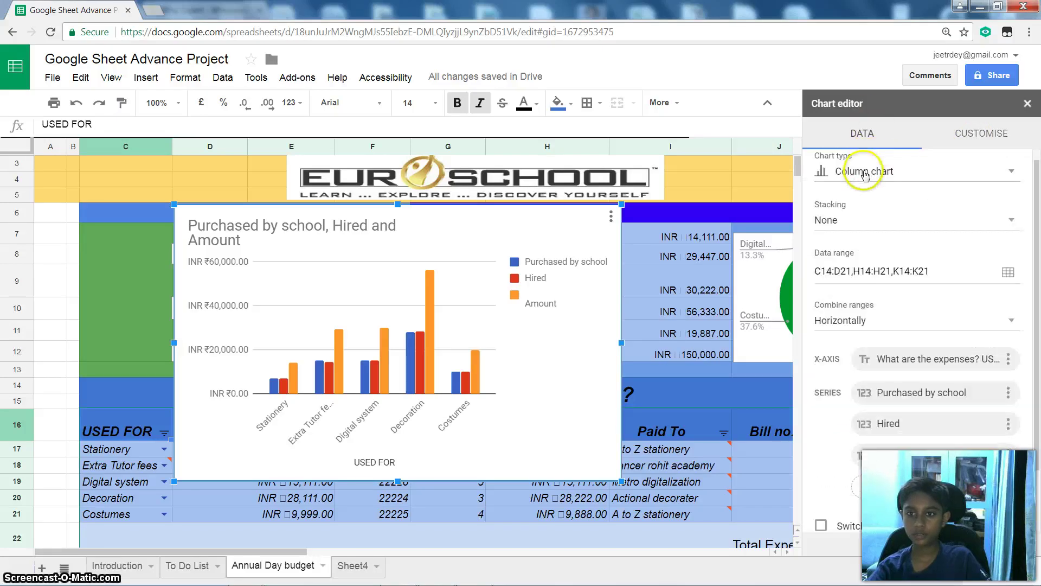
{"action": "left_click", "coordinate": [885, 171]}
{"action": "scroll", "coordinate": [931, 295], "scroll_direction": "down", "scroll_amount": 10}
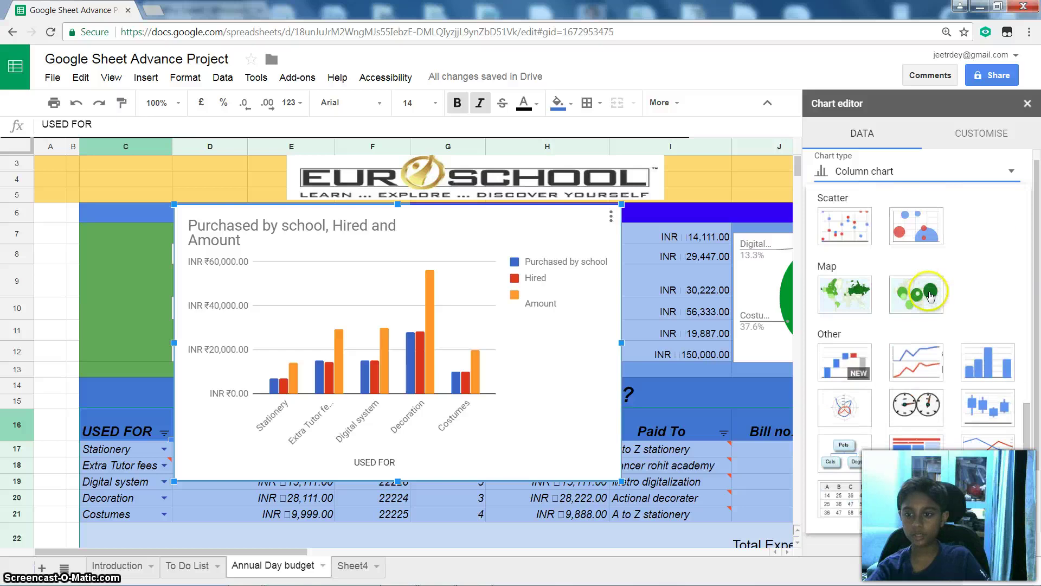
{"action": "left_click", "coordinate": [930, 411]}
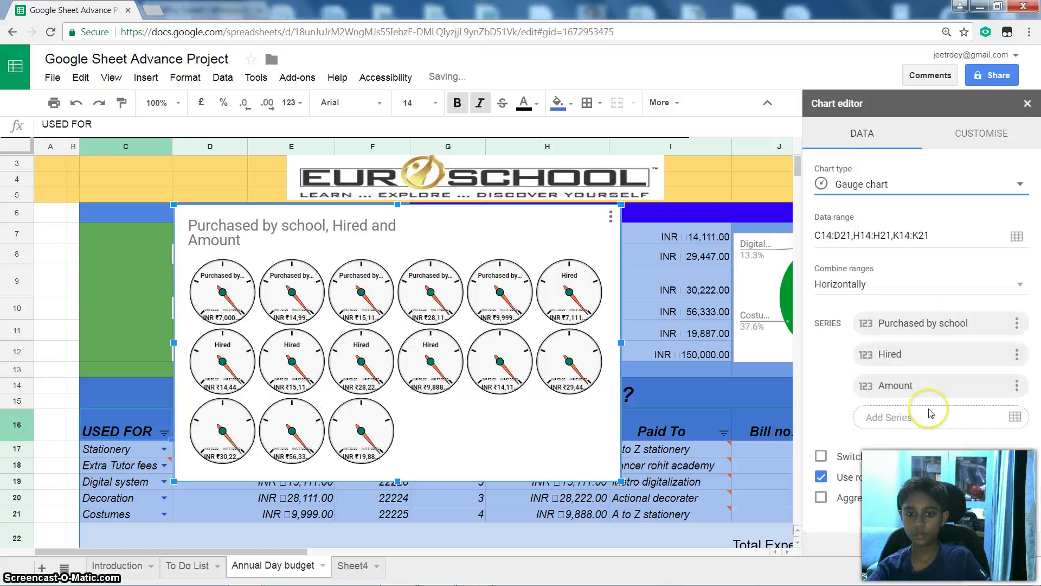
{"action": "left_click", "coordinate": [865, 185]}
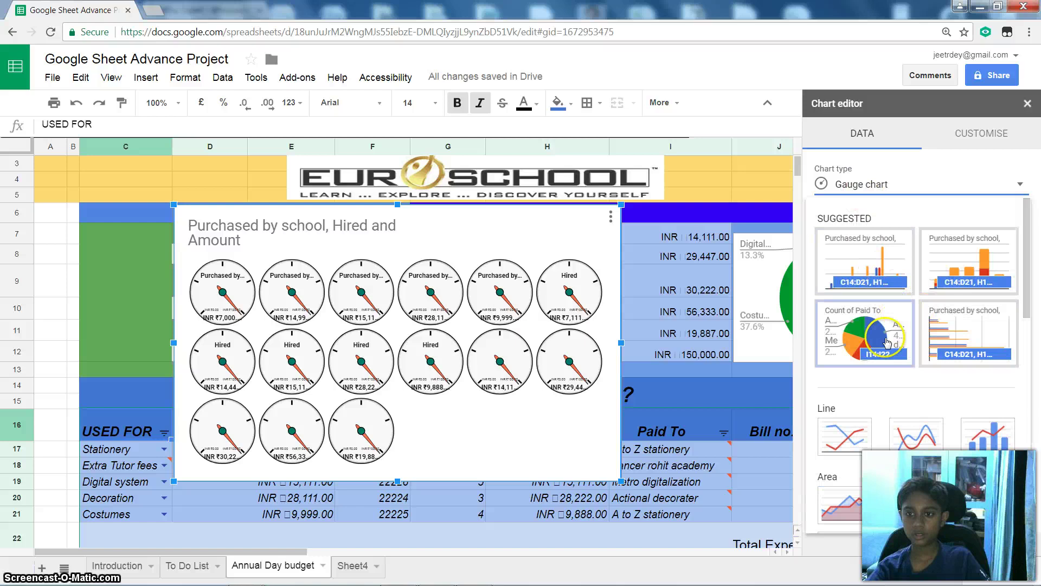
{"action": "left_click", "coordinate": [876, 336]}
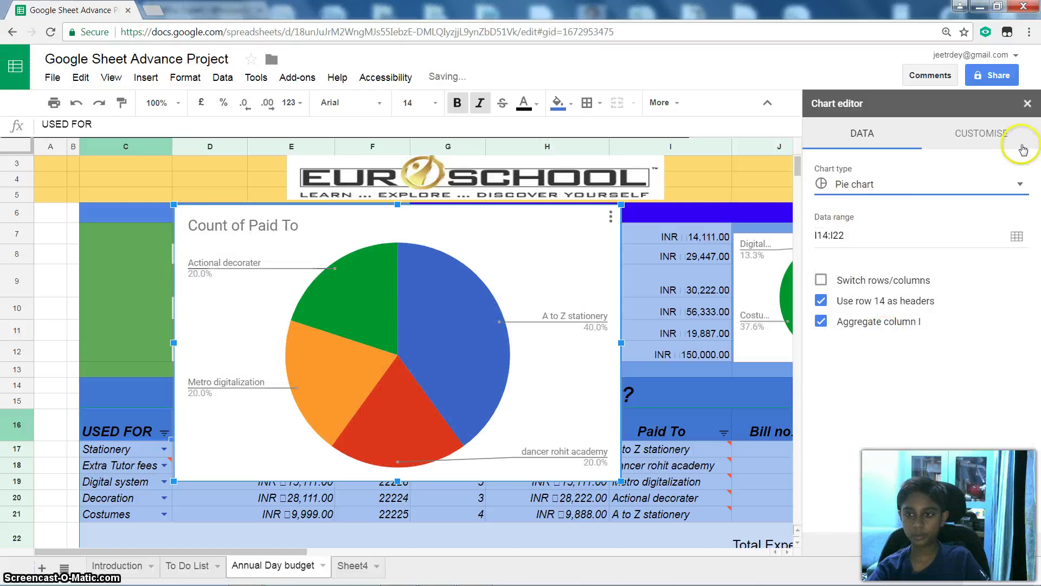
{"action": "left_click", "coordinate": [1028, 103]}
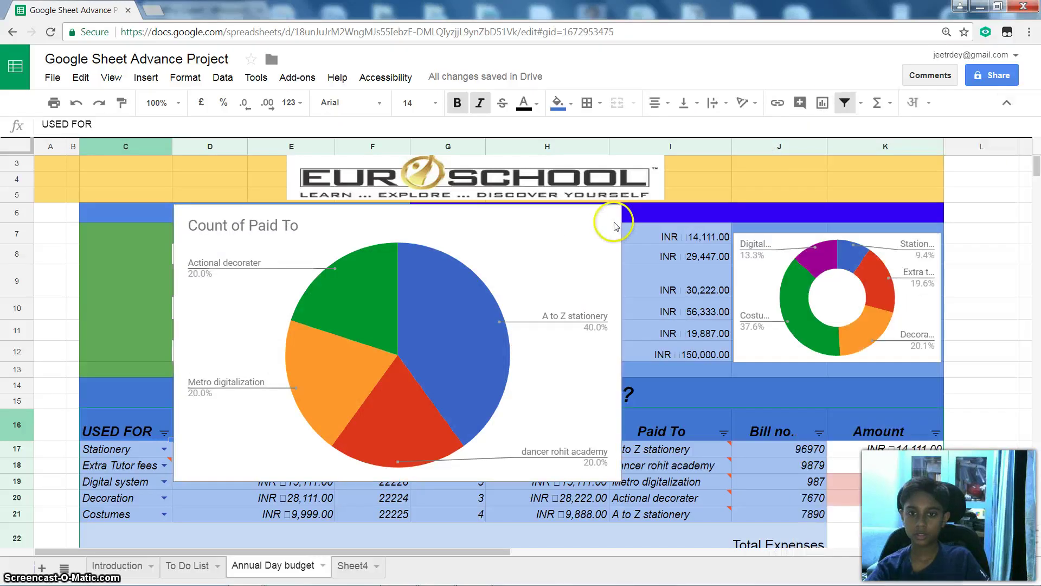
{"action": "left_click", "coordinate": [612, 217]}
{"action": "left_click", "coordinate": [550, 263]}
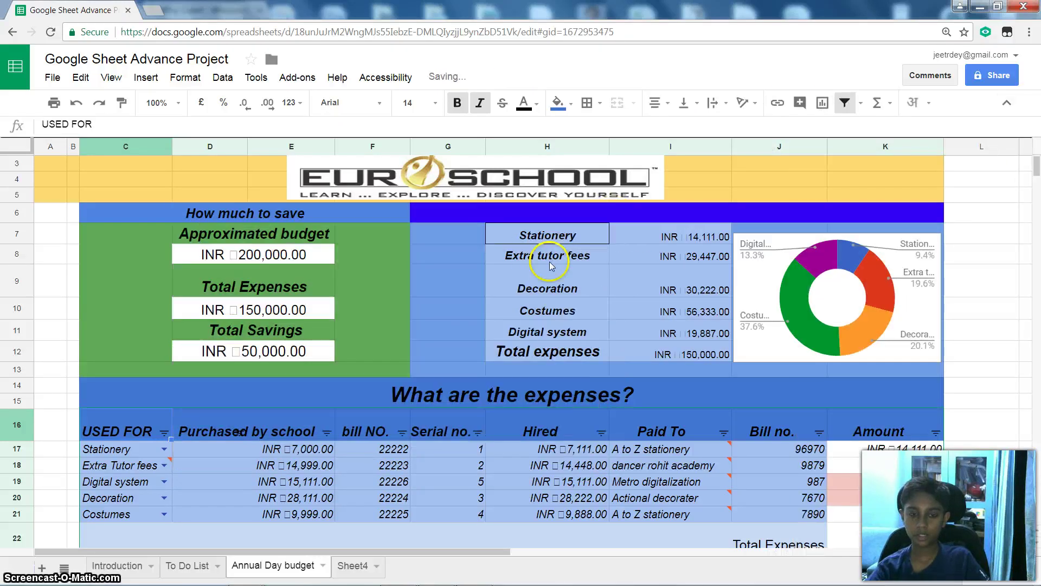
{"action": "key", "text": "alt+Tab"}
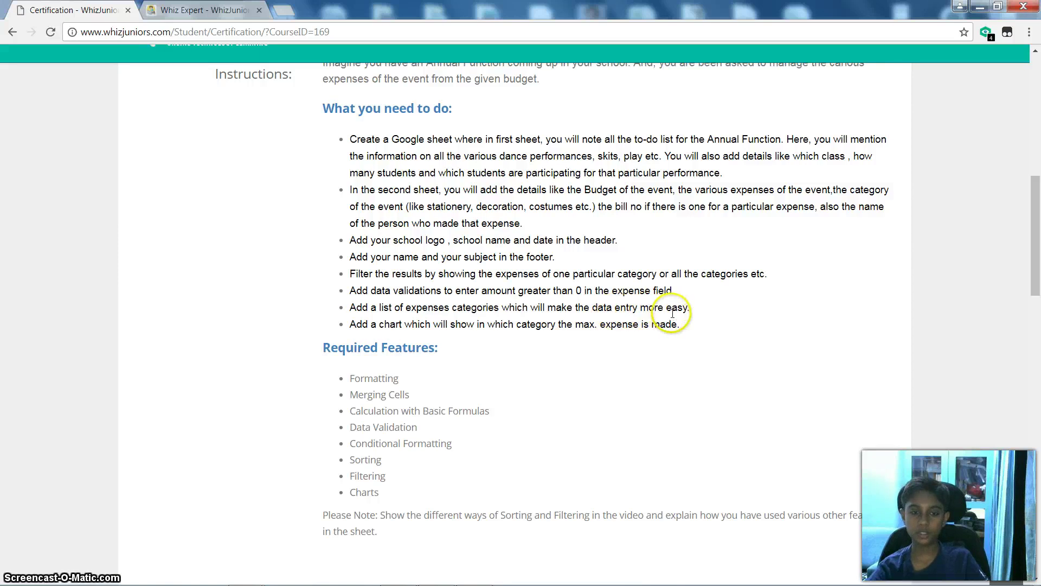
{"action": "key", "text": "alt+Tab"}
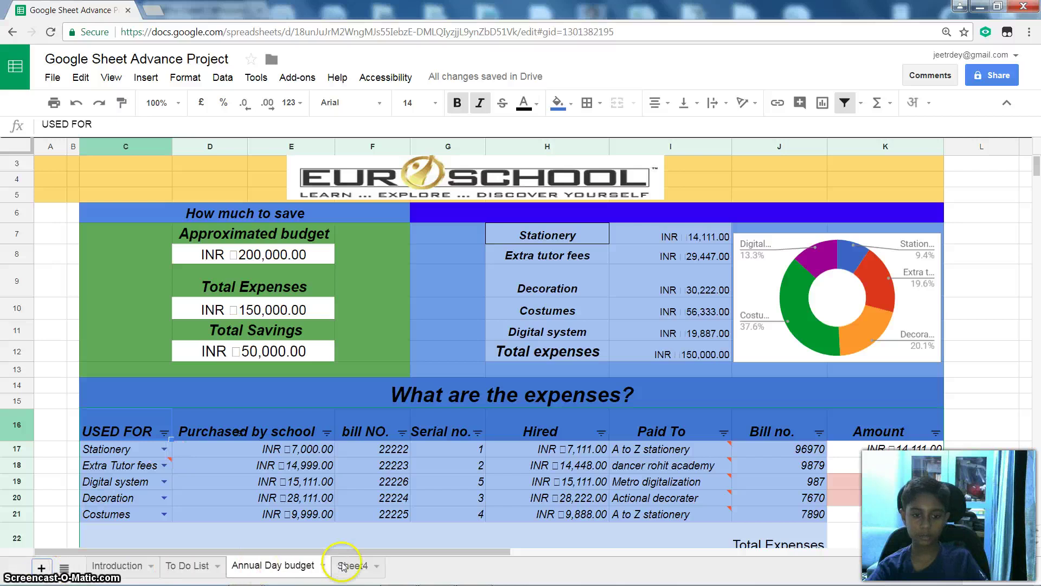
Add Sheet5 and enter ='Annual Day budget'!C16 in A1, linking the USED FOR heading
{"action": "key", "text": "shift+F11"}
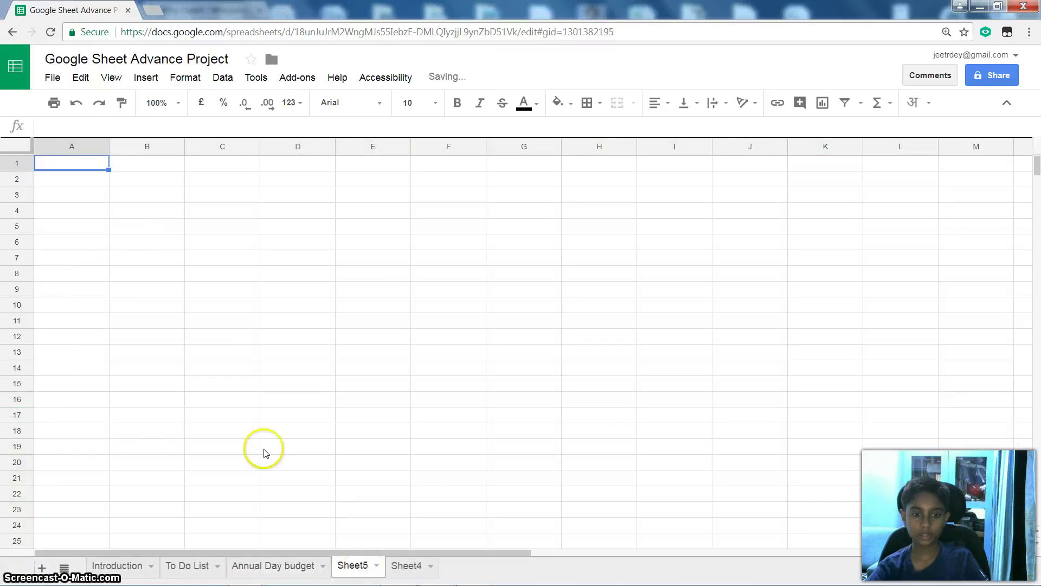
{"action": "left_click", "coordinate": [297, 567]}
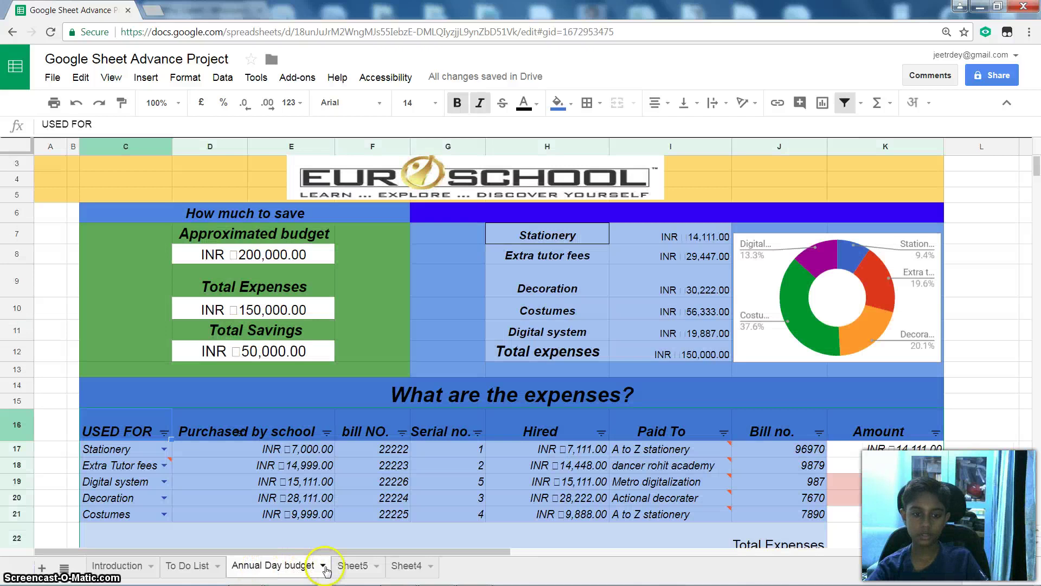
{"action": "key", "text": "ctrl+shift+Page_Down"}
{"action": "type", "text": "="}
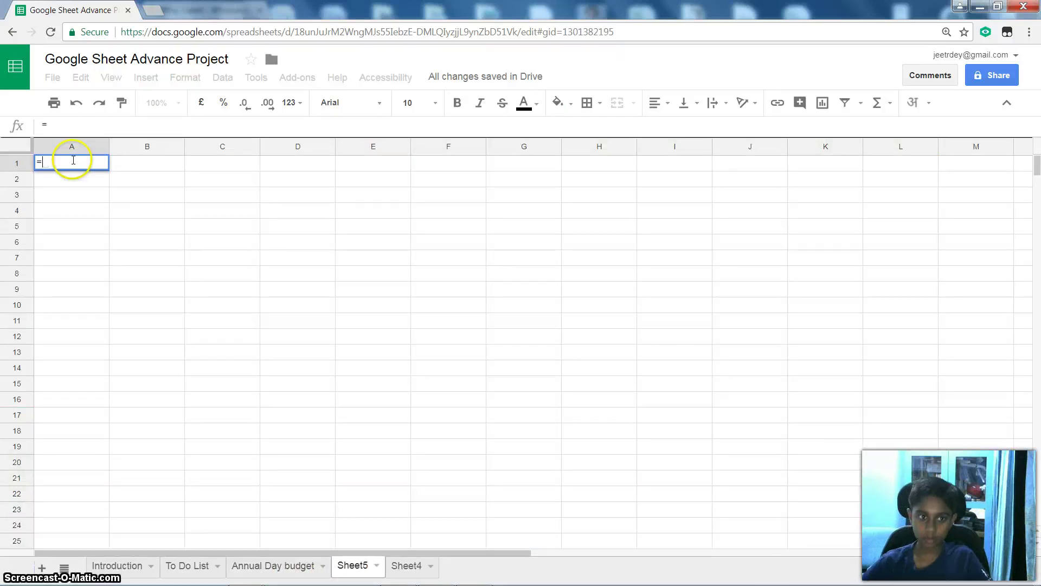
{"action": "left_click", "coordinate": [293, 567]}
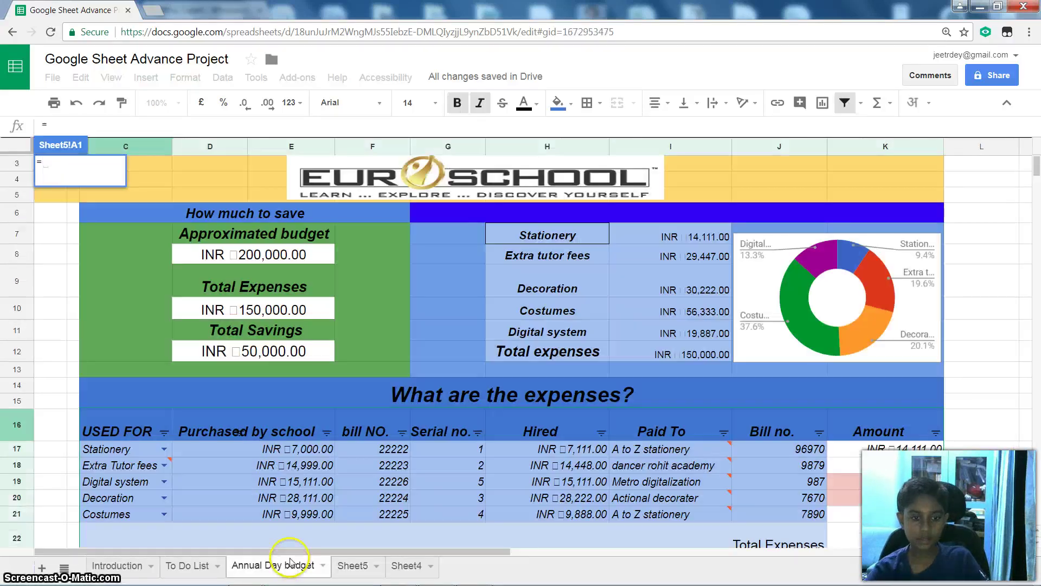
{"action": "left_click", "coordinate": [139, 438]}
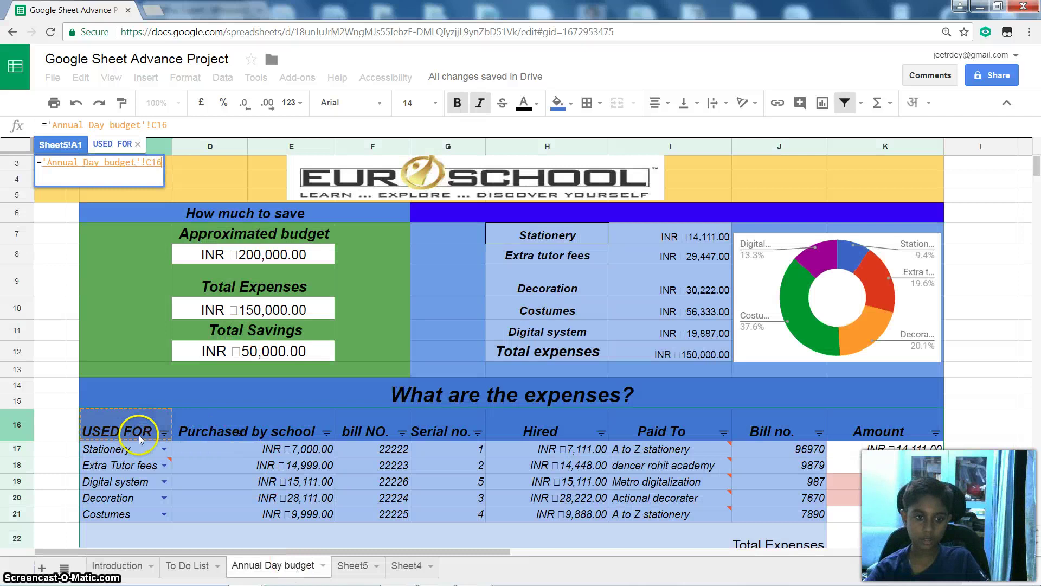
{"action": "left_click", "coordinate": [360, 567]}
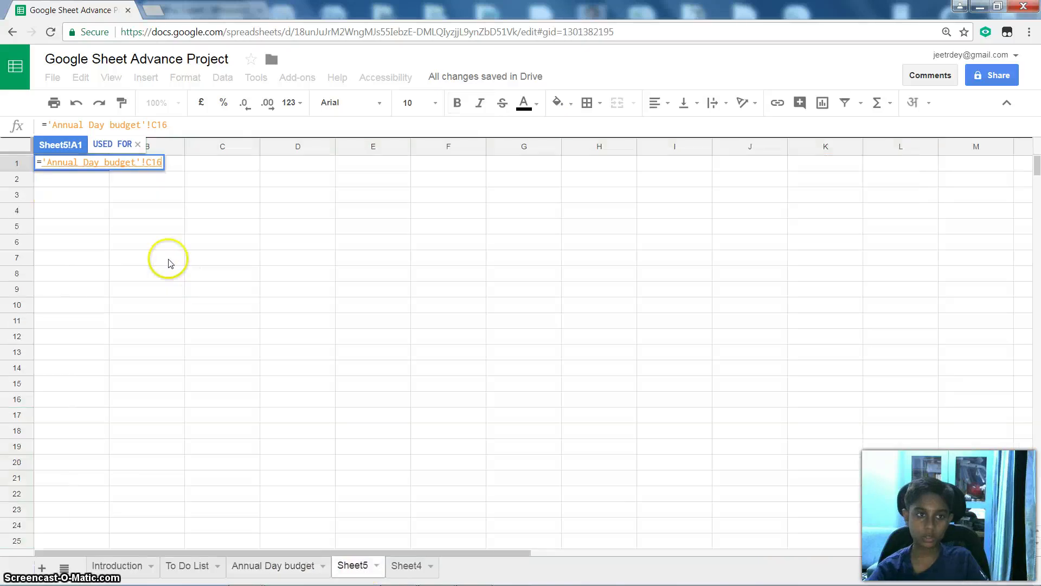
{"action": "key", "text": "Return"}
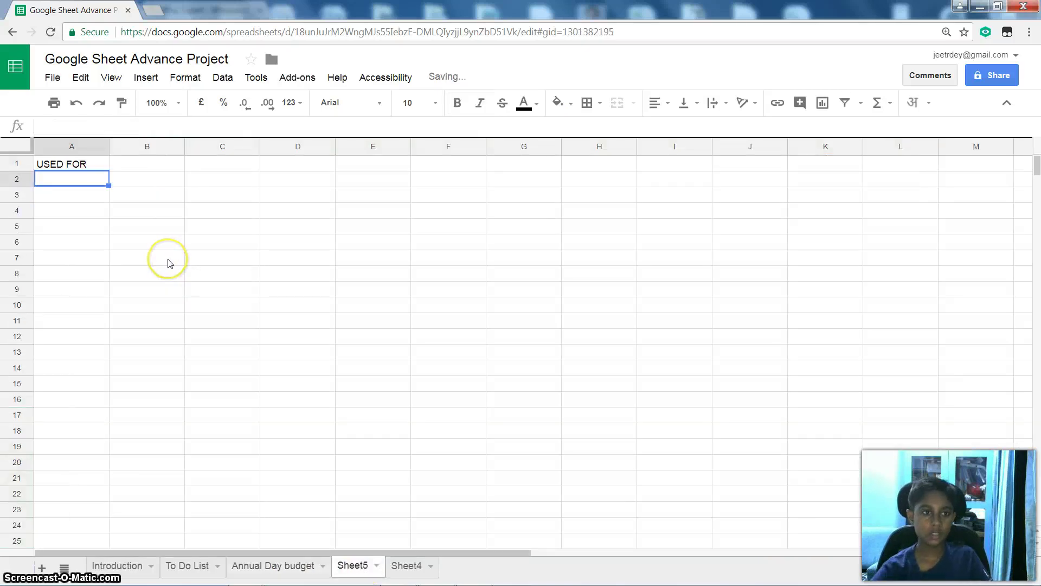
Fill the linked formula across the table area, then undo it, keeping only A1
{"action": "left_click", "coordinate": [97, 163]}
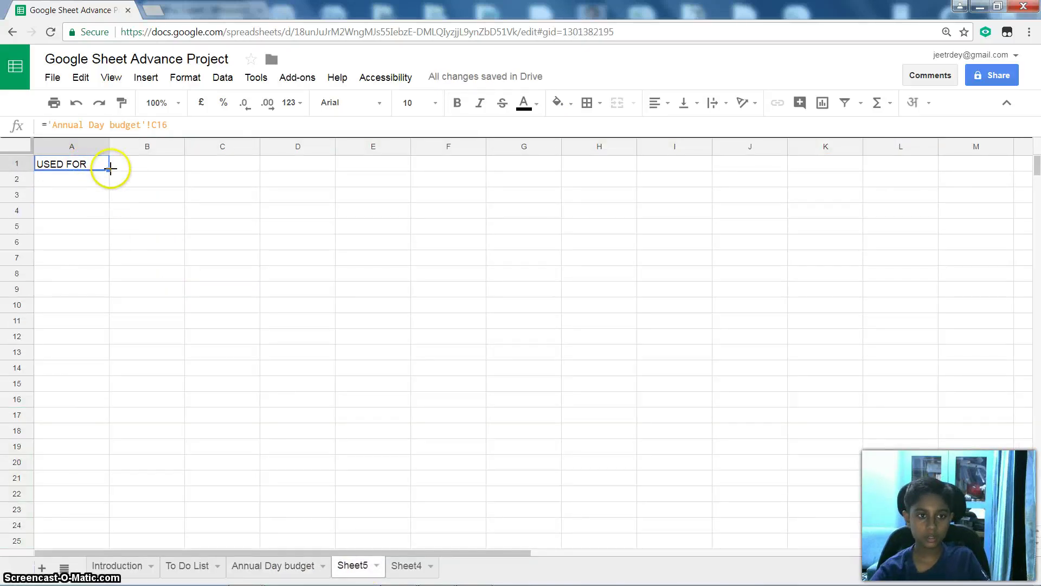
{"action": "left_click_drag", "start_coordinate": [110, 169], "coordinate": [716, 341]}
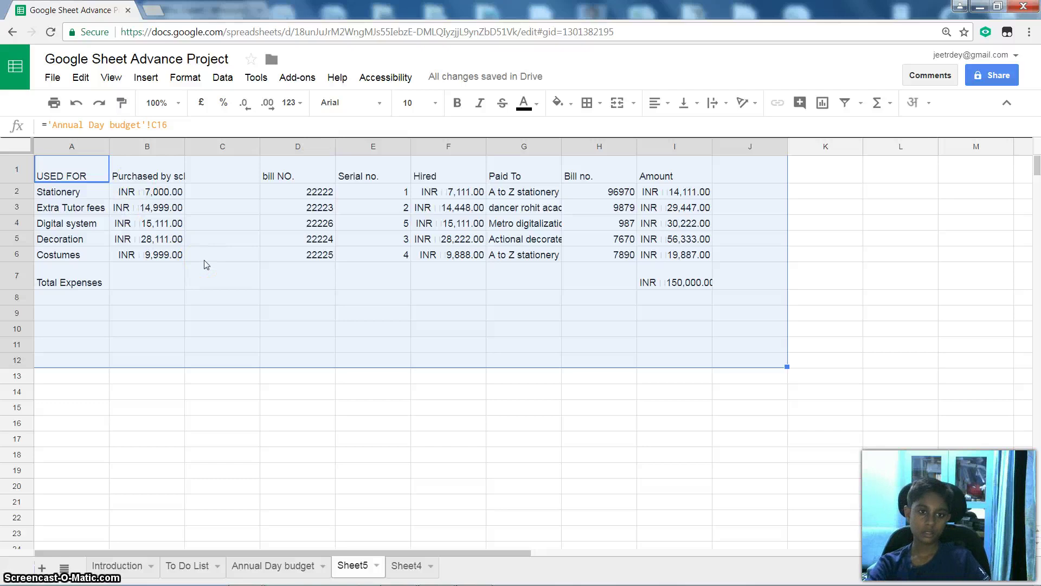
{"action": "key", "text": "ctrl+z"}
{"action": "key", "text": "ctrl+z"}
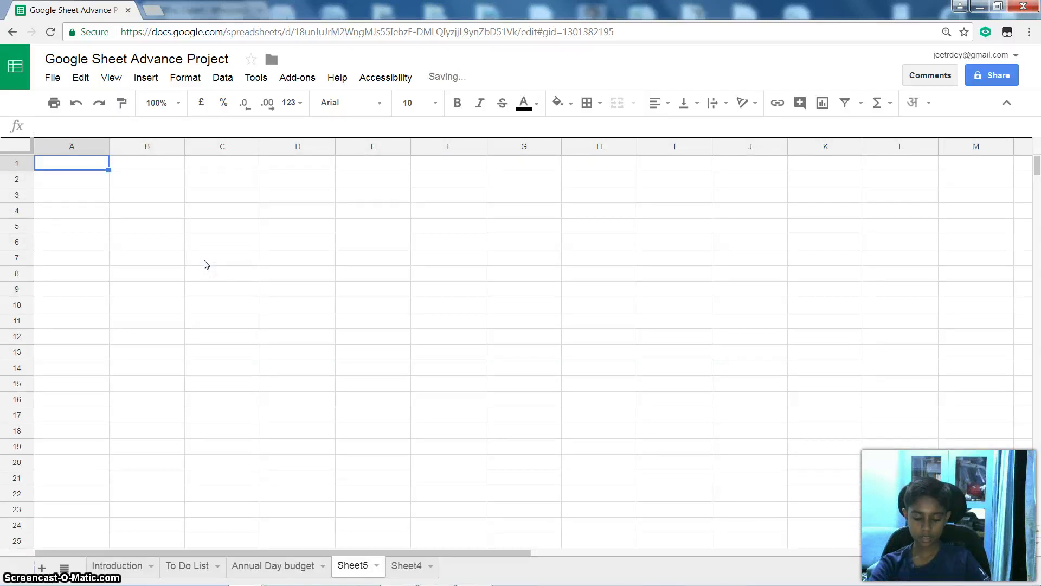
Enter 0 in H17 and dismiss the validation error, leaving the Hired amount at 7,111.00
{"action": "left_click", "coordinate": [303, 564]}
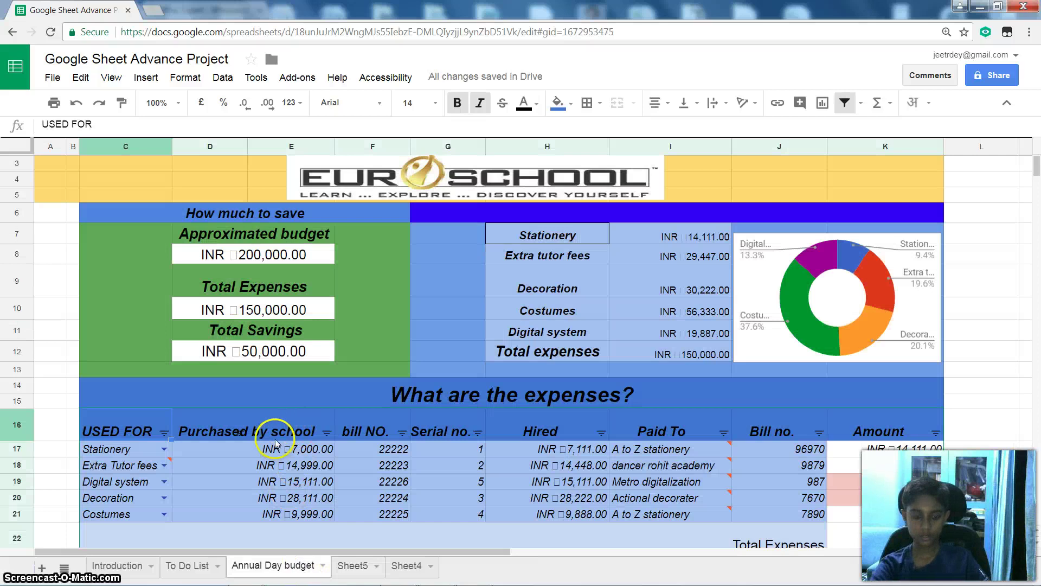
{"action": "key", "text": "alt+Tab"}
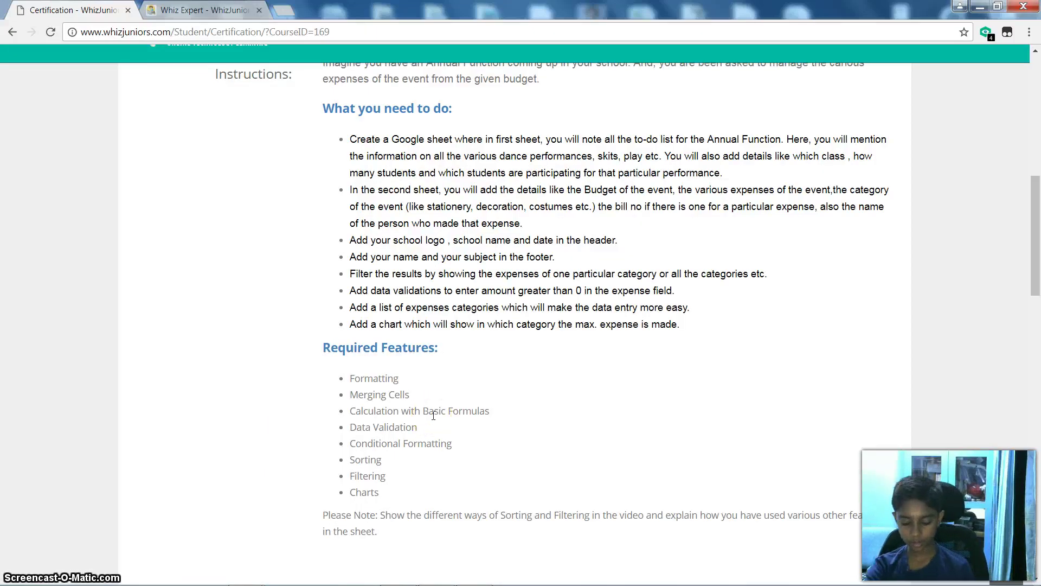
{"action": "key", "text": "alt+Tab"}
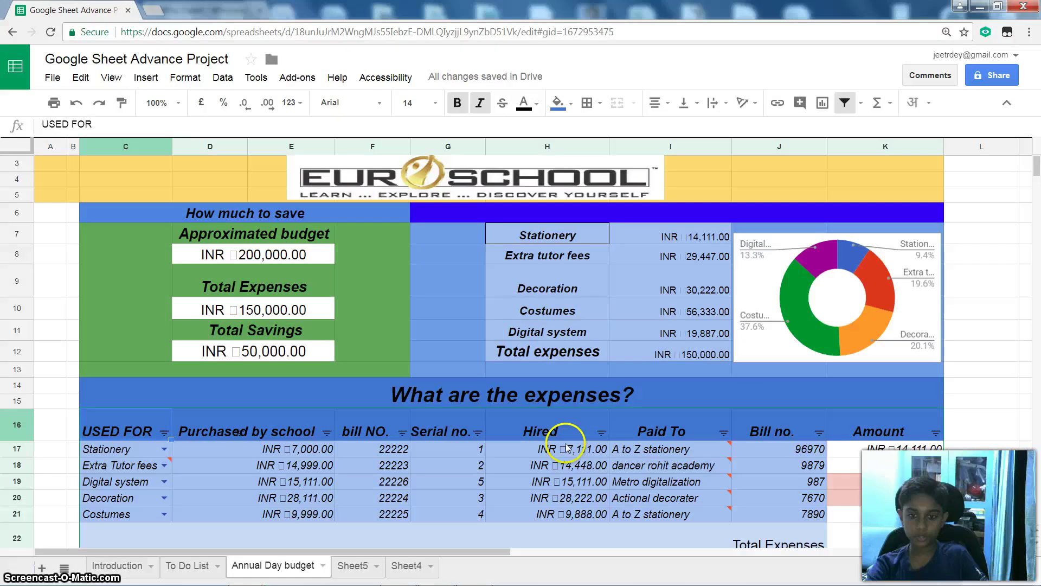
{"action": "scroll", "coordinate": [566, 447], "scroll_direction": "down", "scroll_amount": 1}
{"action": "left_click", "coordinate": [589, 404]}
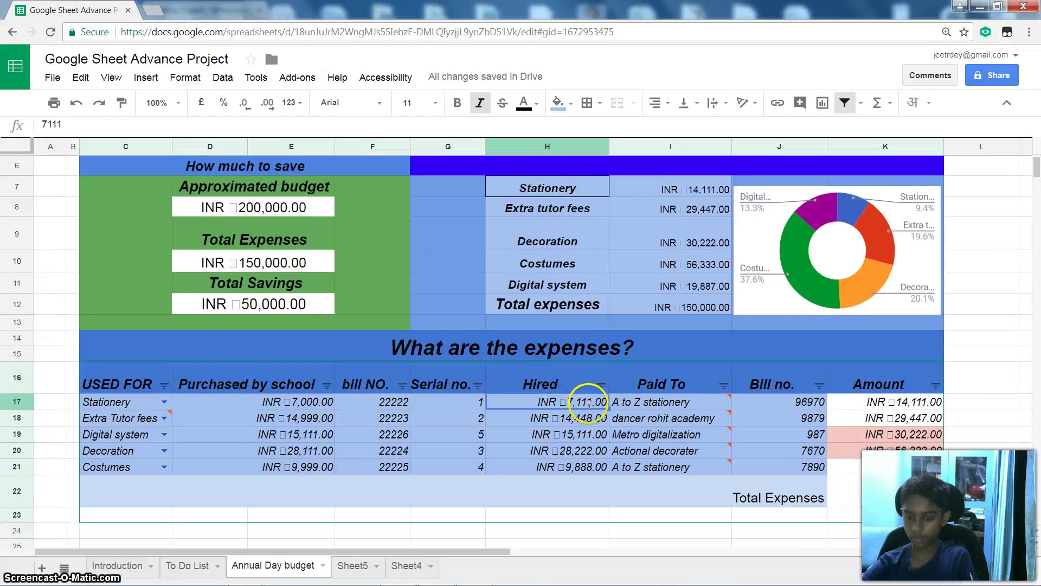
{"action": "type", "text": "0"}
{"action": "key", "text": "Return"}
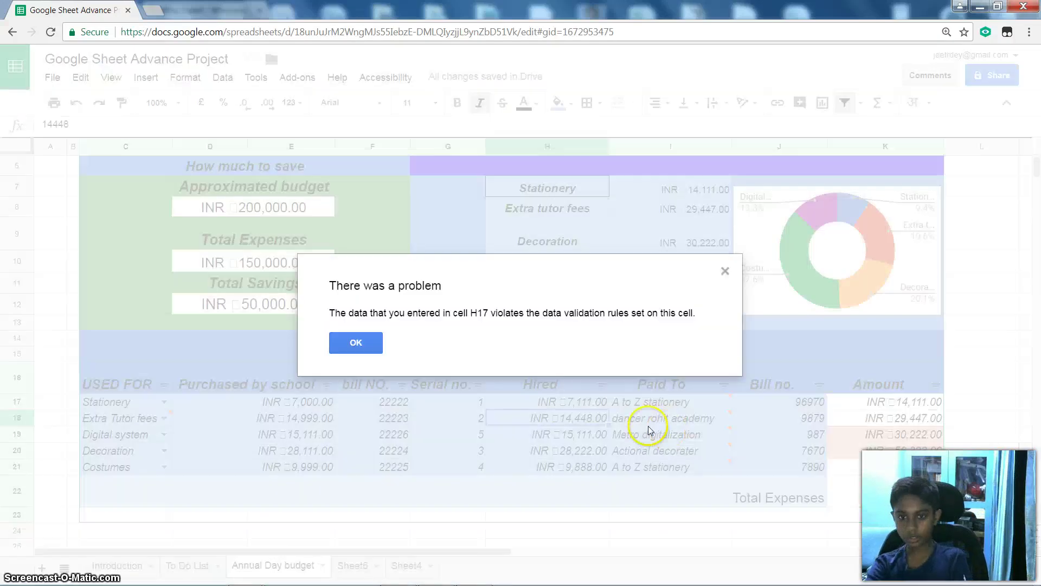
{"action": "left_click", "coordinate": [356, 341]}
{"action": "left_click", "coordinate": [603, 403]}
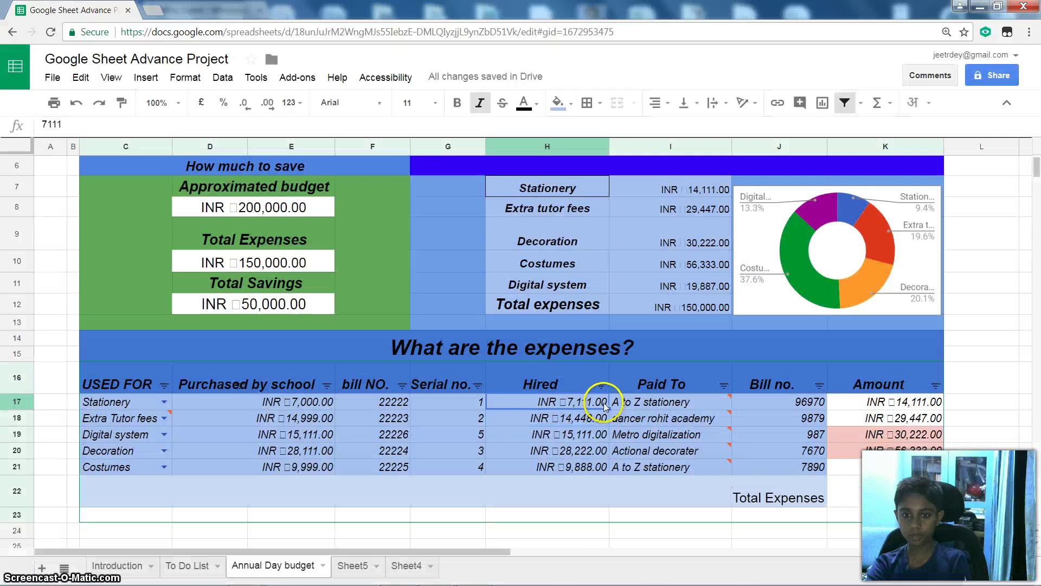
{"action": "left_click", "coordinate": [224, 80]}
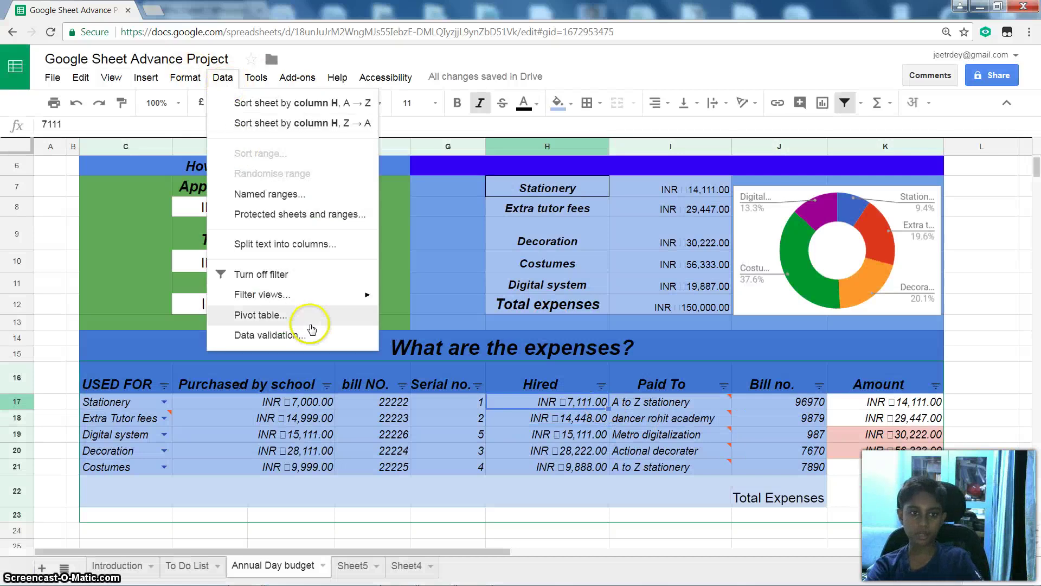
{"action": "left_click", "coordinate": [282, 335]}
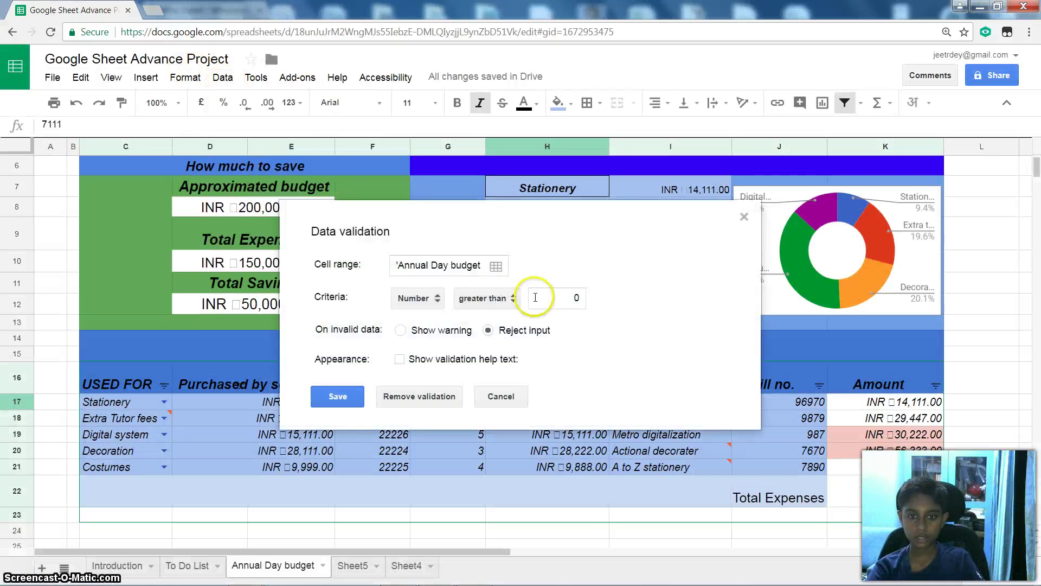
{"action": "left_click", "coordinate": [744, 216]}
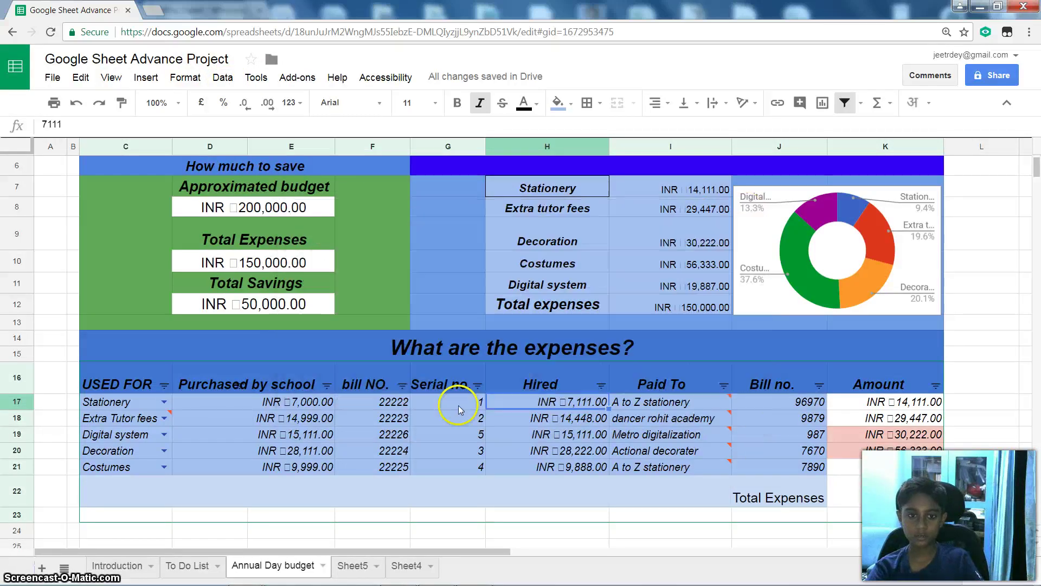
{"action": "left_click", "coordinate": [163, 402]}
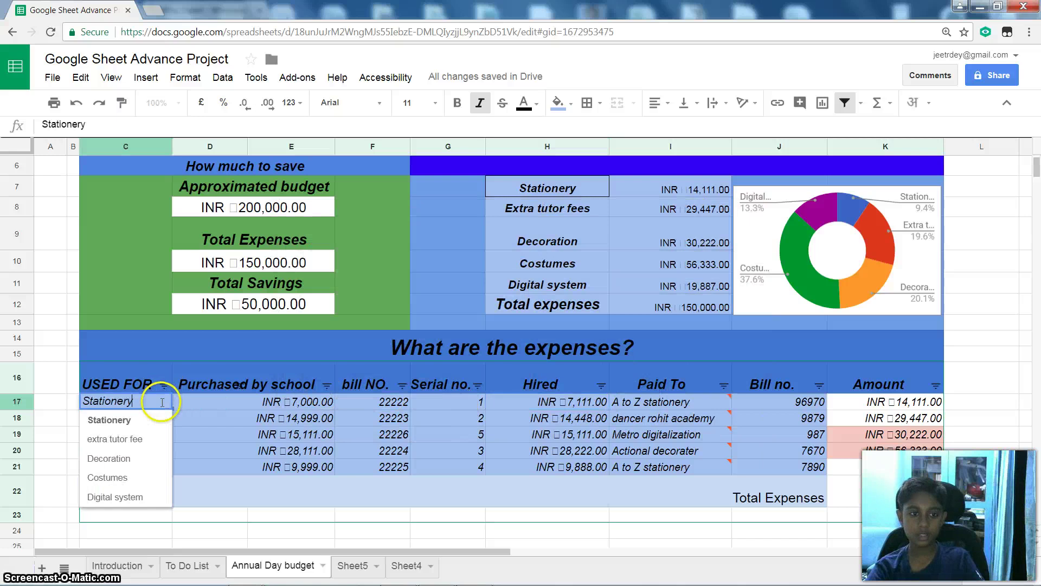
{"action": "left_click", "coordinate": [140, 438]}
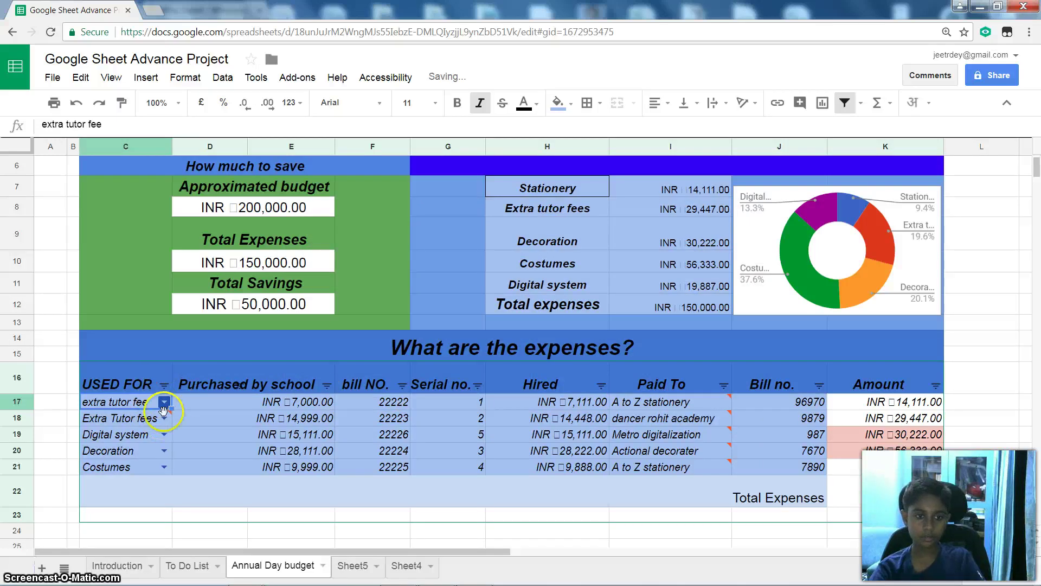
{"action": "left_click", "coordinate": [165, 404]}
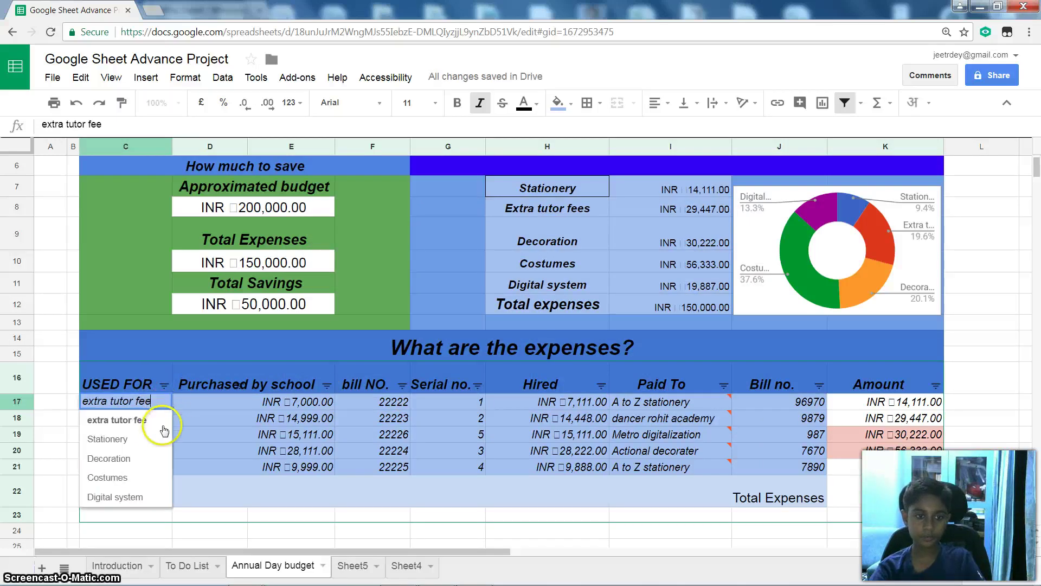
{"action": "left_click", "coordinate": [135, 440]}
{"action": "left_click", "coordinate": [222, 77]}
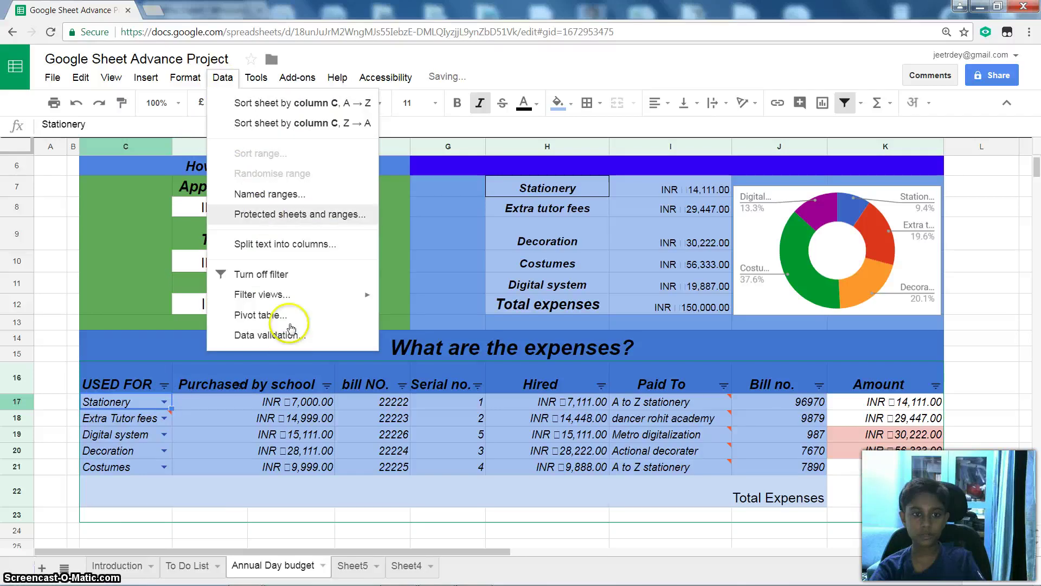
{"action": "left_click", "coordinate": [282, 328]}
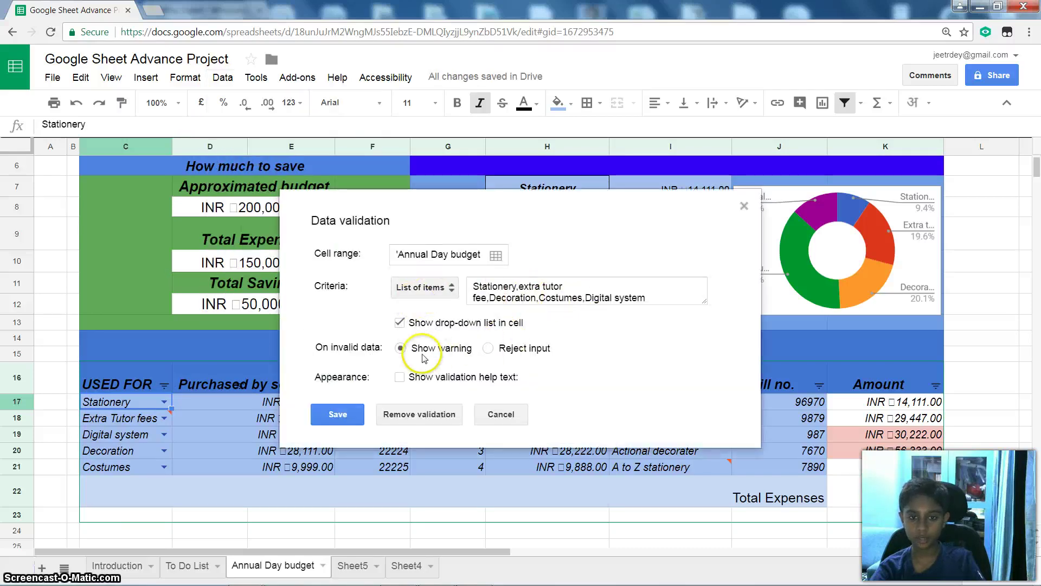
{"action": "left_click", "coordinate": [745, 206]}
{"action": "left_click", "coordinate": [594, 404]}
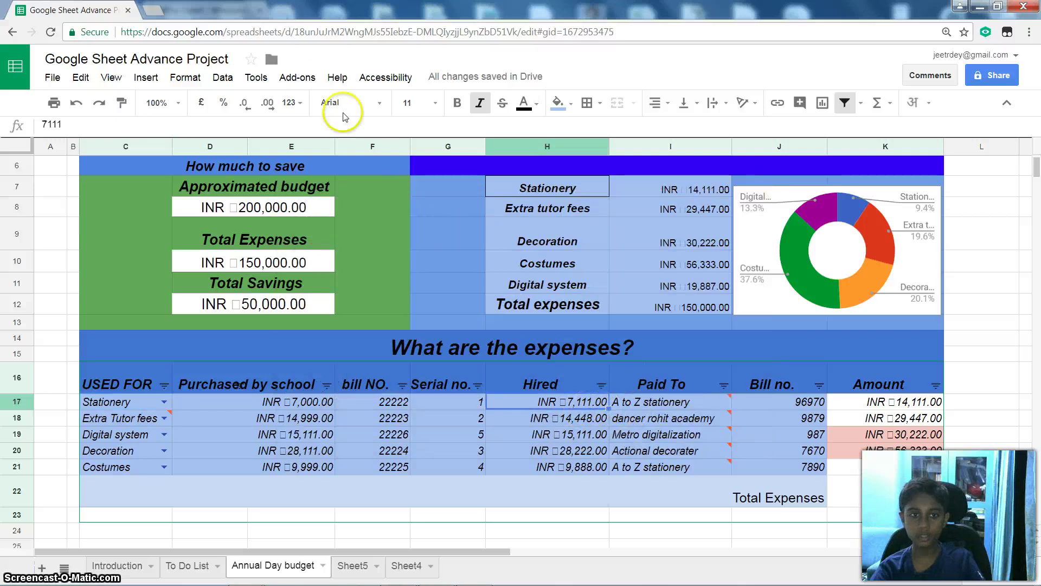
{"action": "left_click", "coordinate": [223, 77]}
{"action": "left_click", "coordinate": [264, 336]}
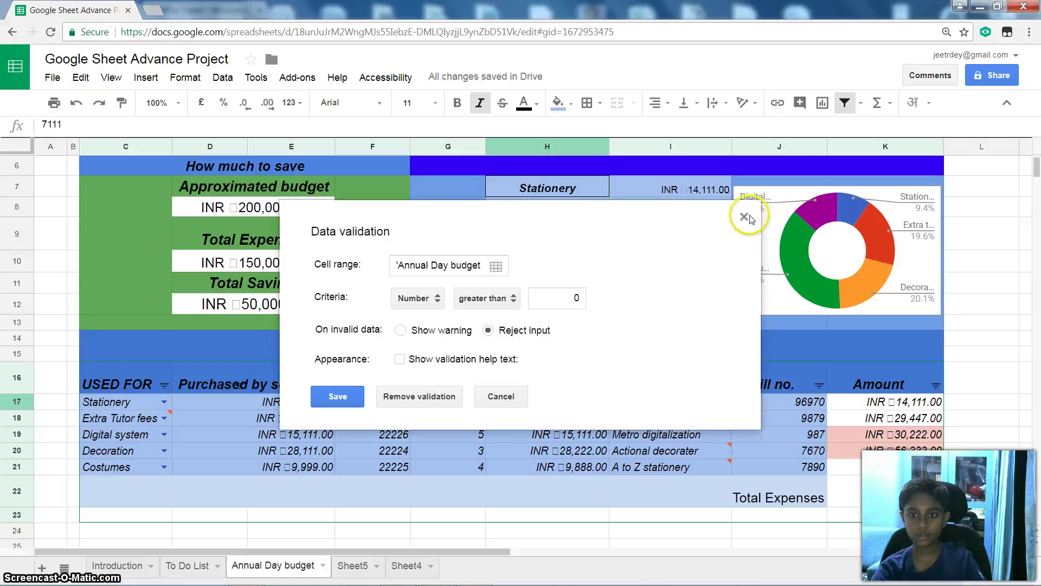
{"action": "left_click", "coordinate": [750, 218]}
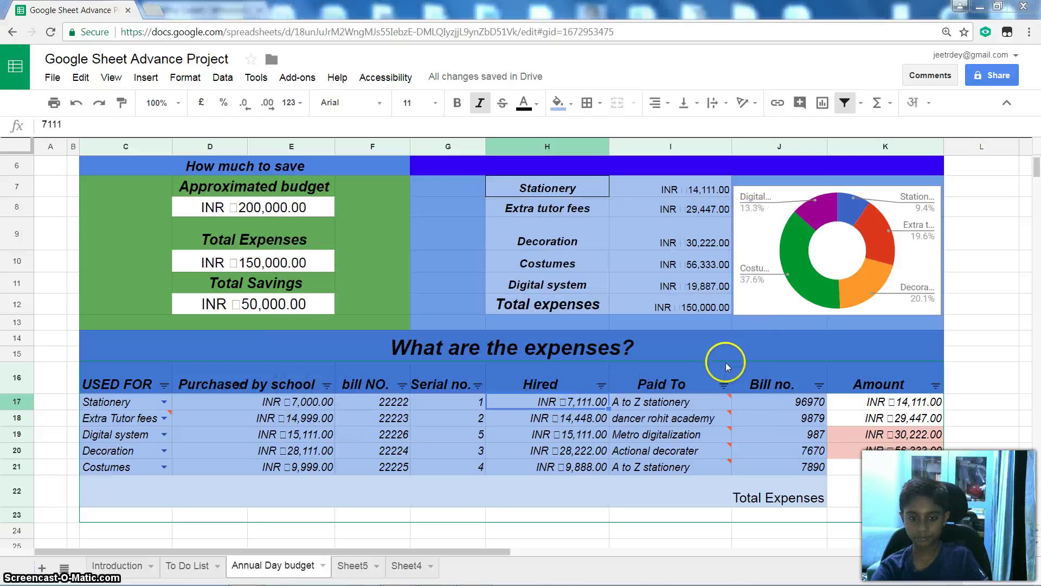
{"action": "key", "text": "alt+Tab"}
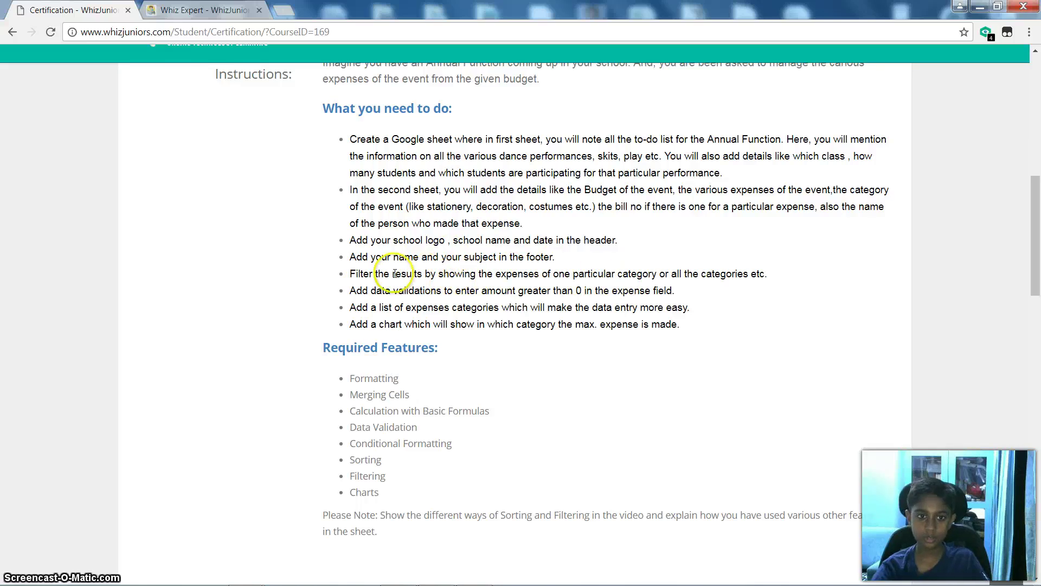
{"action": "scroll", "coordinate": [358, 238], "scroll_direction": "up", "scroll_amount": 1}
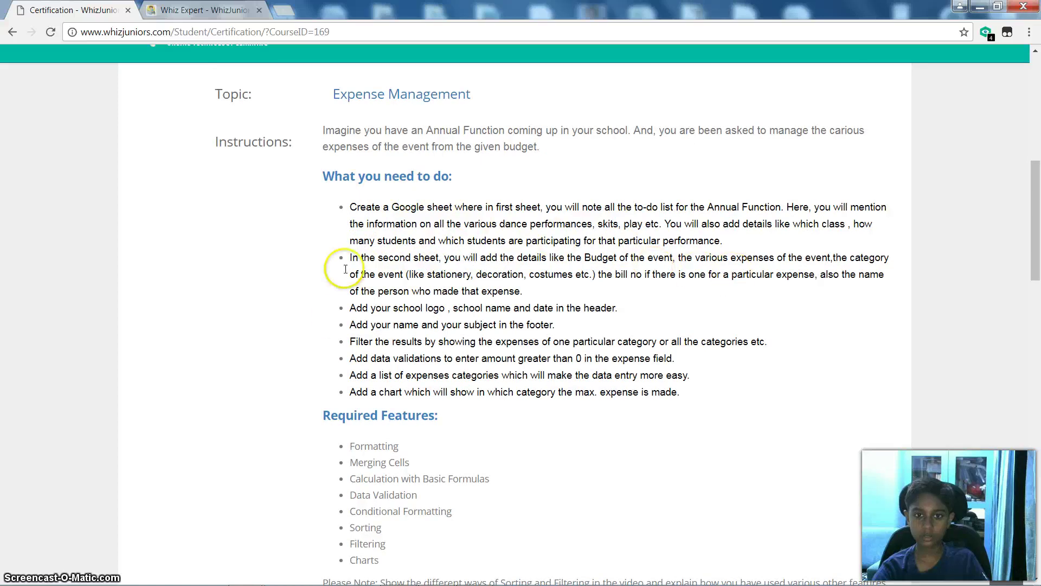
{"action": "scroll", "coordinate": [342, 293], "scroll_direction": "down", "scroll_amount": 4}
{"action": "key", "text": "alt+Tab"}
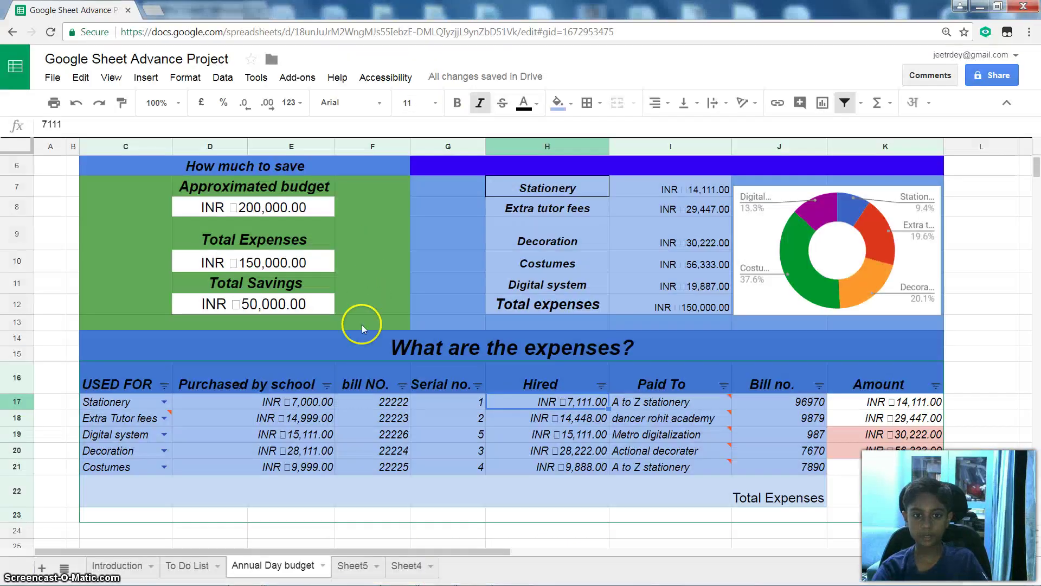
Select the blank cells H27:I27 below the expense table and merge them into one cell
{"action": "left_click", "coordinate": [269, 381]}
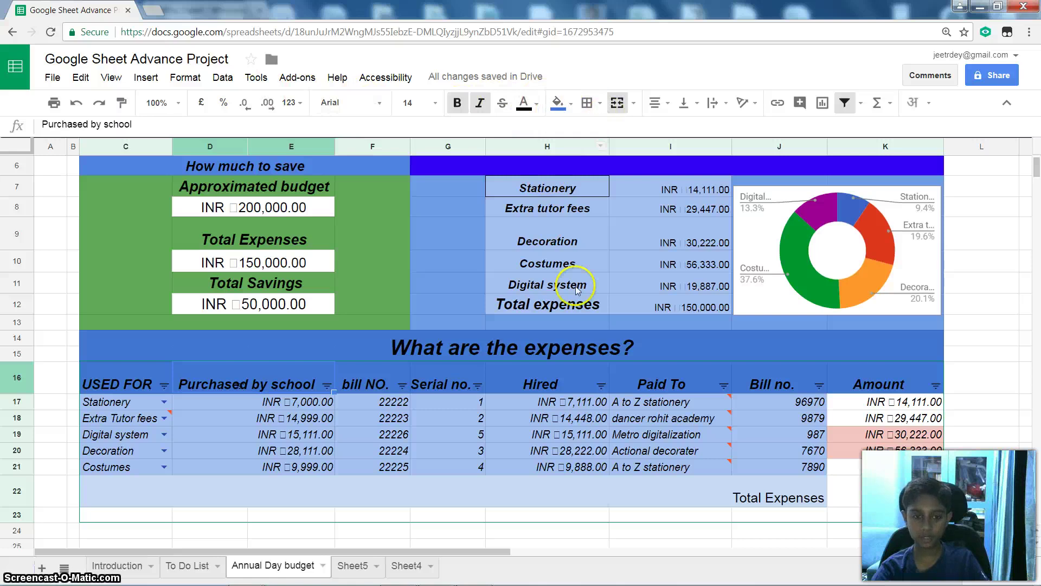
{"action": "key", "text": "alt+Tab"}
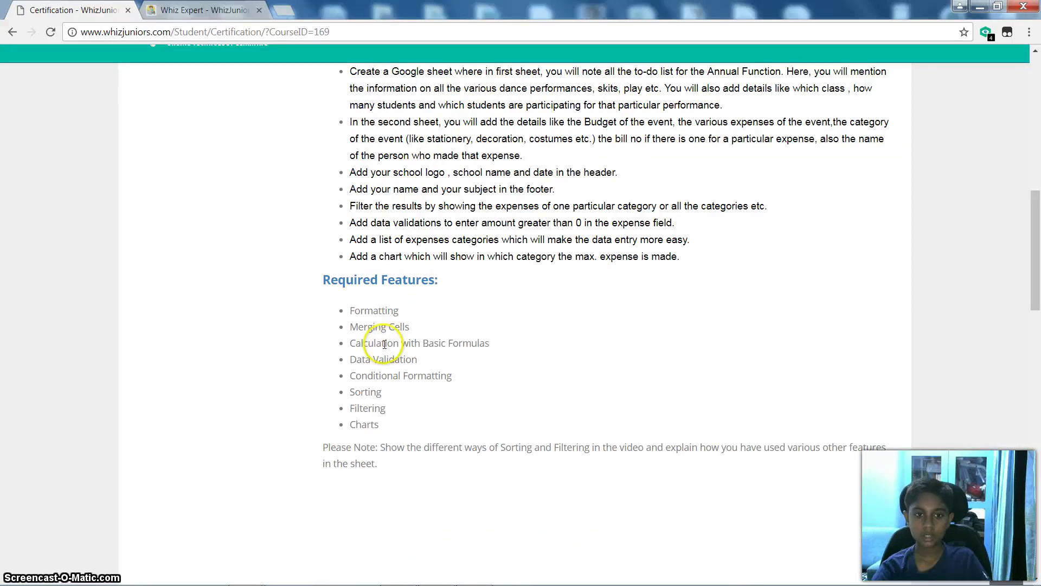
{"action": "key", "text": "alt+Tab"}
{"action": "scroll", "coordinate": [501, 456], "scroll_direction": "down", "scroll_amount": 5}
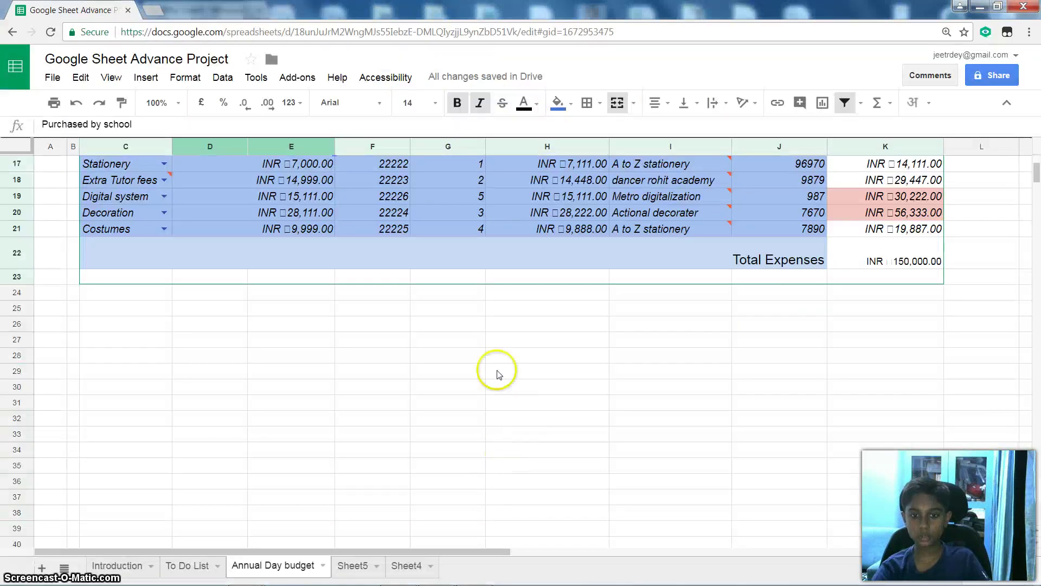
{"action": "left_click", "coordinate": [535, 341]}
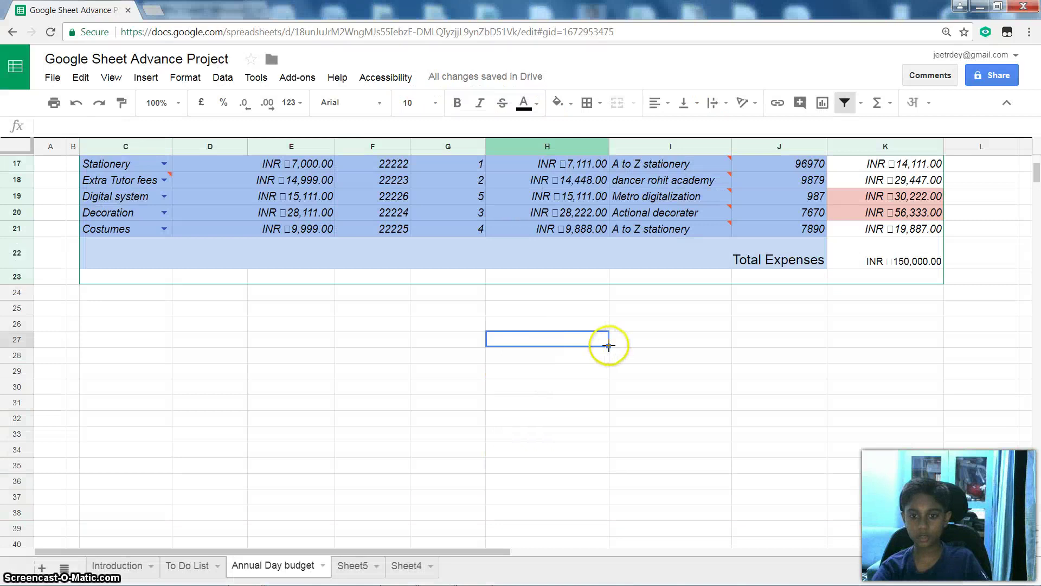
{"action": "left_click_drag", "start_coordinate": [609, 345], "coordinate": [673, 344]}
{"action": "left_click", "coordinate": [617, 103]}
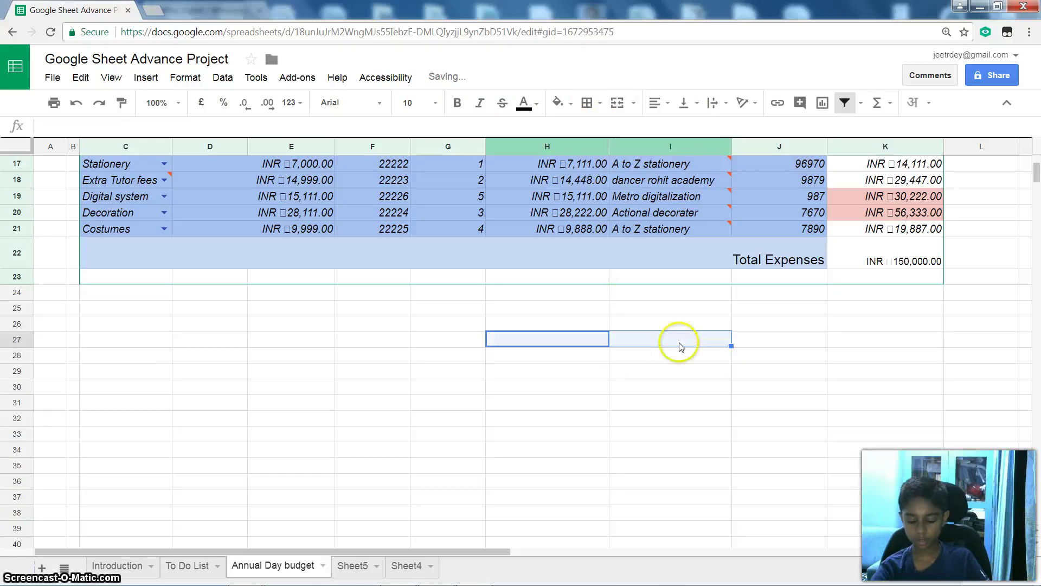
{"action": "key", "text": "alt+Tab"}
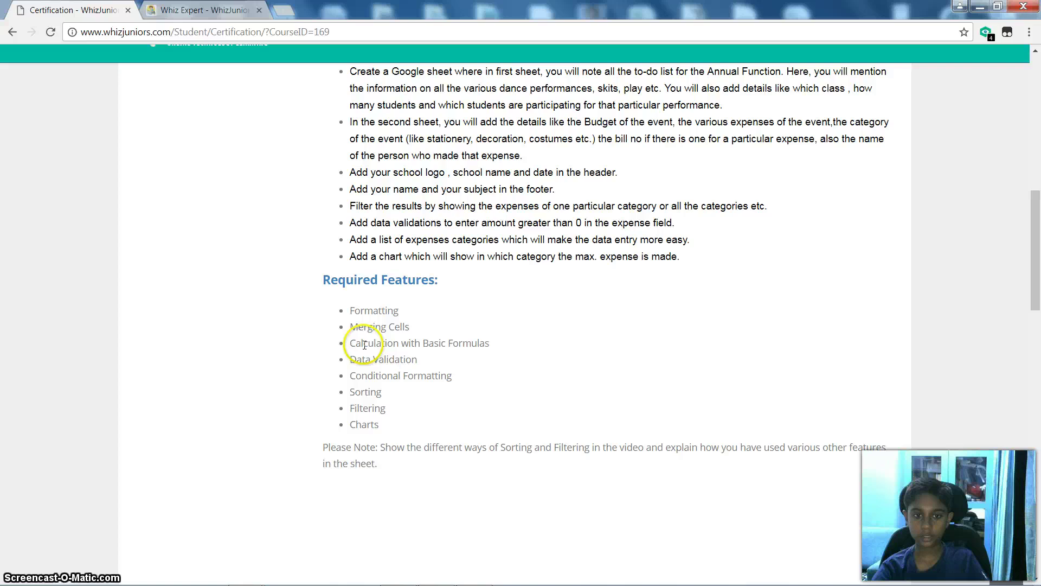
Enter =K17+K18 in L17 (INR 43,558.00), then delete that test total
{"action": "key", "text": "alt+Tab"}
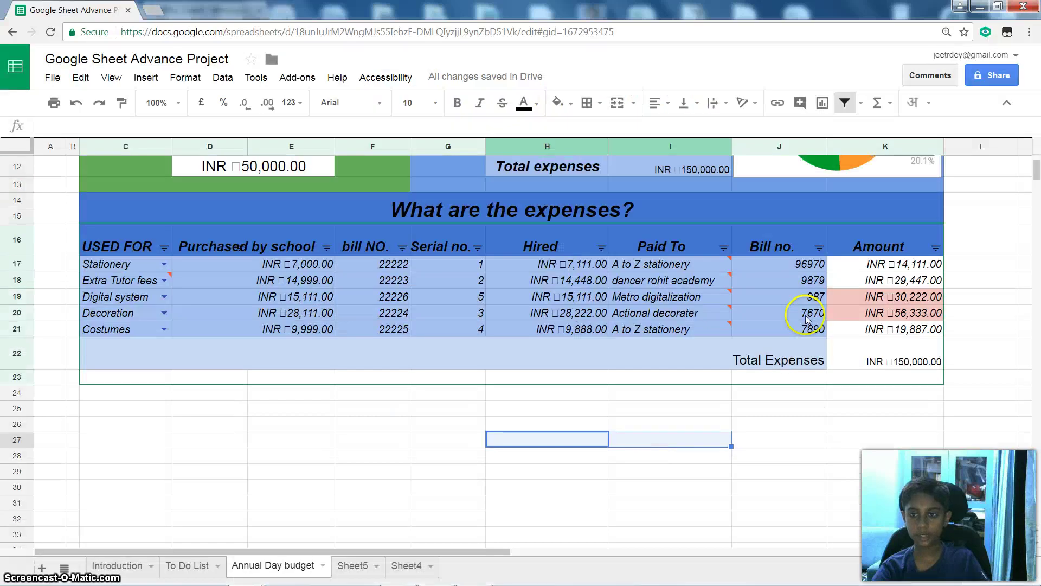
{"action": "scroll", "coordinate": [808, 320], "scroll_direction": "up", "scroll_amount": 3}
{"action": "left_click", "coordinate": [965, 341]}
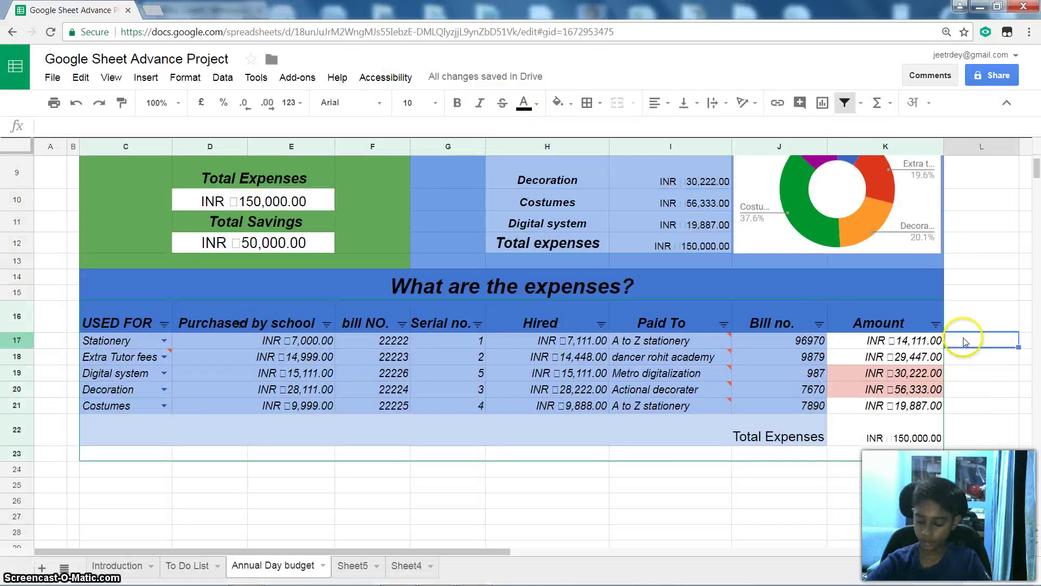
{"action": "type", "text": "="}
{"action": "left_click", "coordinate": [898, 346]}
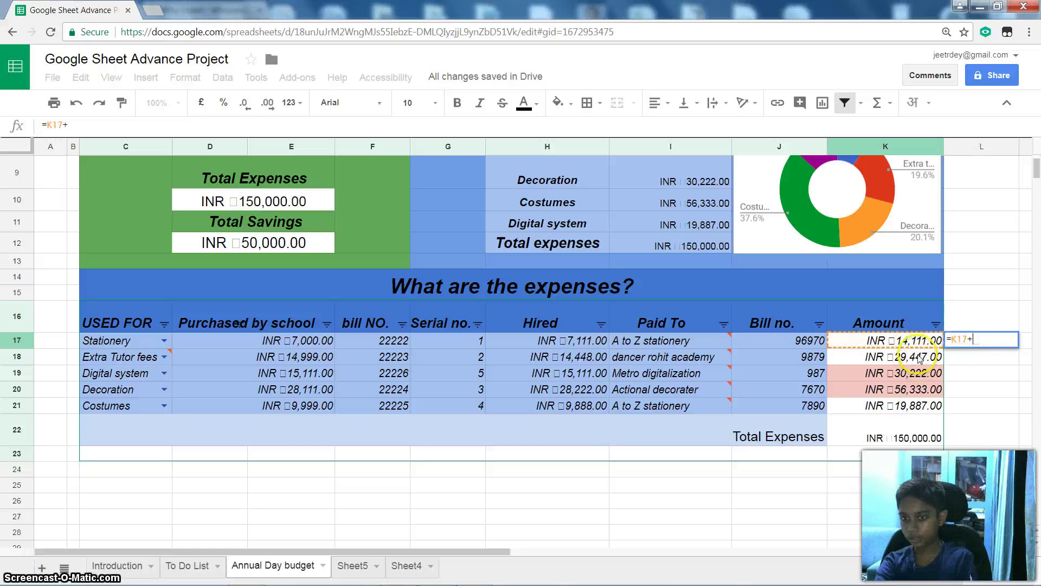
{"action": "left_click", "coordinate": [918, 356]}
{"action": "key", "text": "Return"}
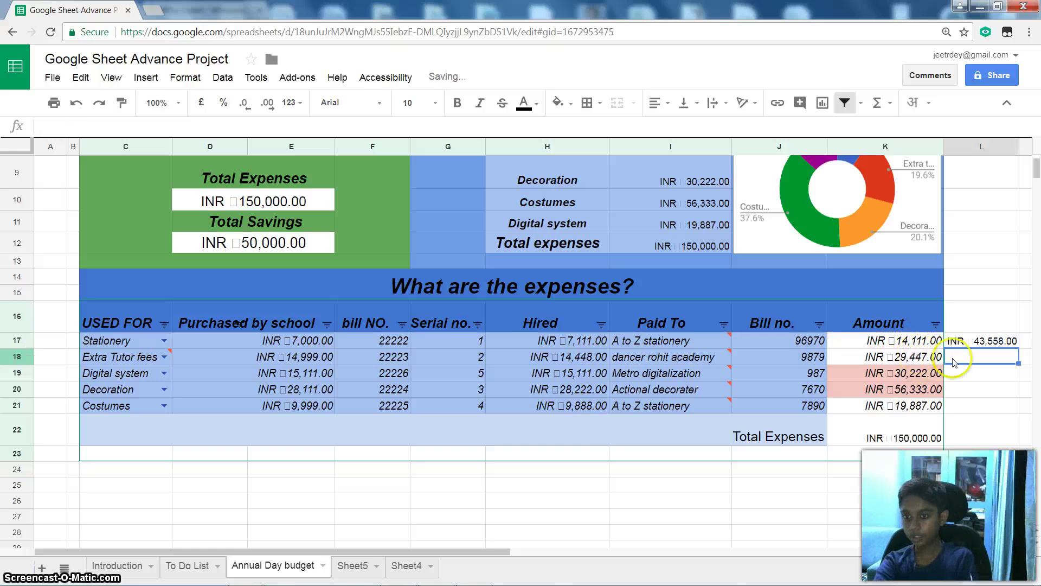
{"action": "left_click", "coordinate": [1004, 342]}
{"action": "key", "text": "Delete"}
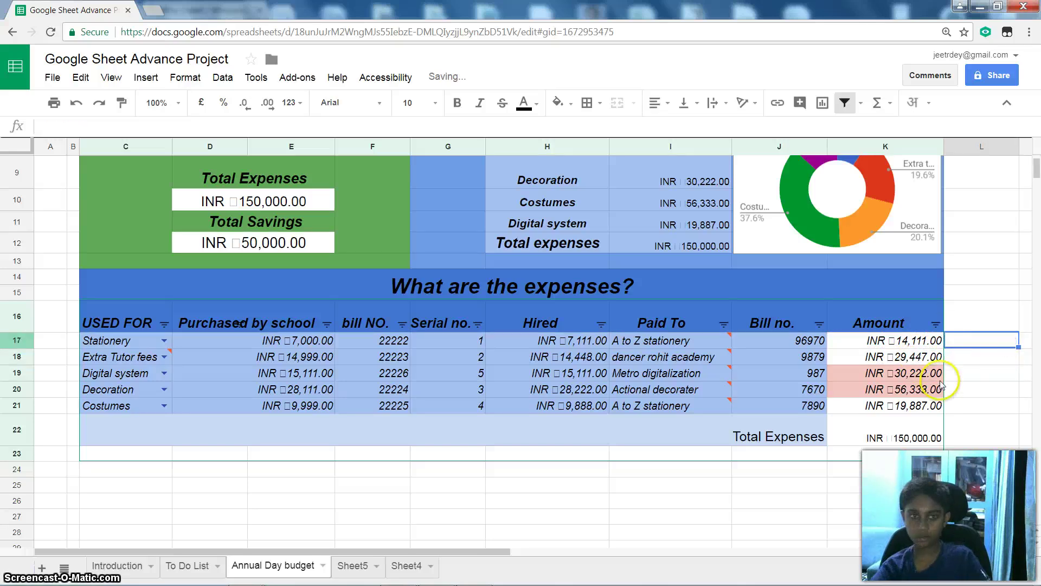
{"action": "key", "text": "alt+Tab"}
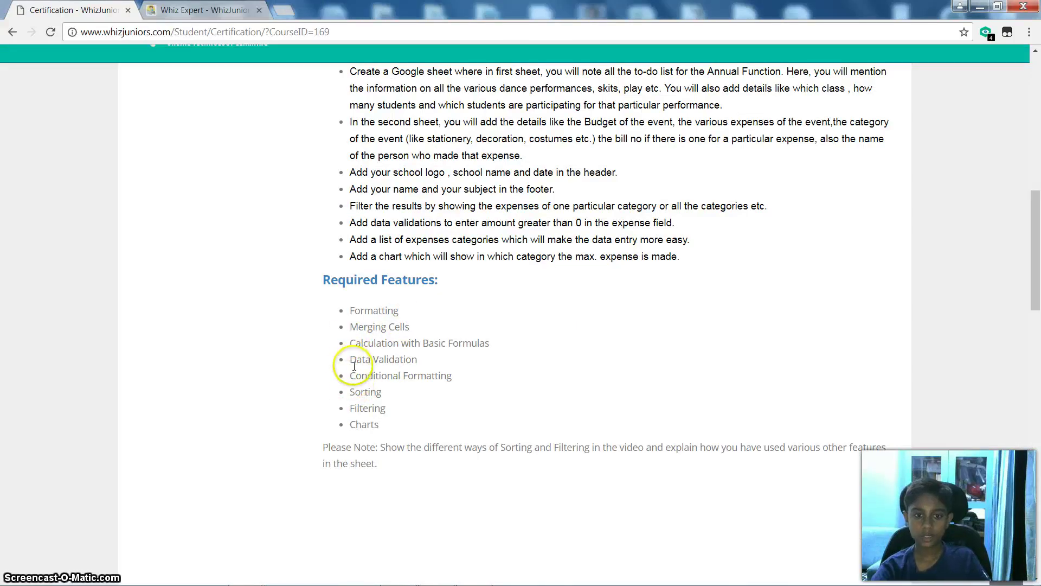
Highlight 'Data Validation' and 'Conditional Formatting' in the Required Features list, then return to the sheet
{"action": "left_click_drag", "start_coordinate": [351, 361], "coordinate": [425, 360]}
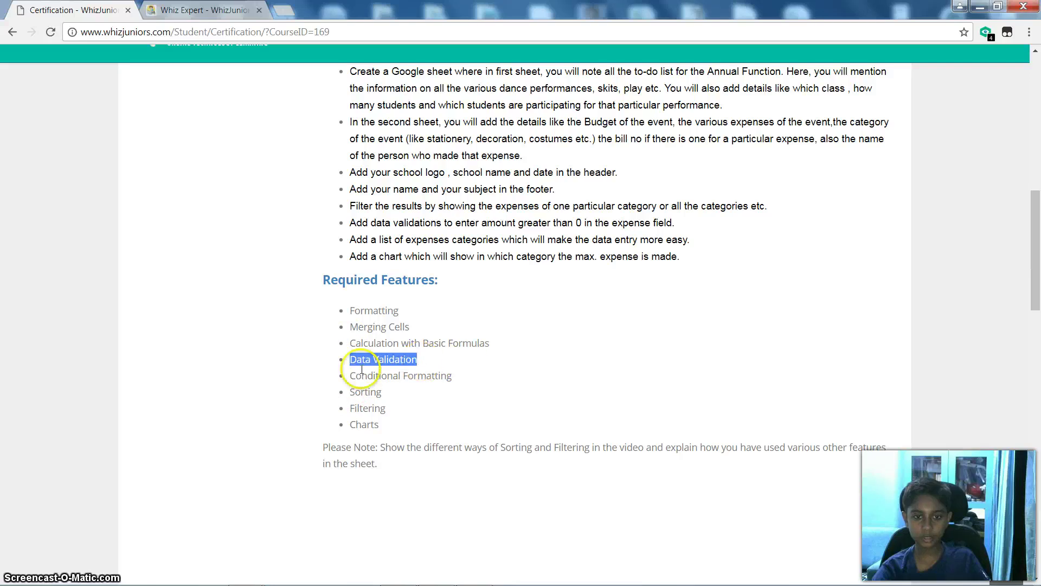
{"action": "left_click_drag", "start_coordinate": [356, 377], "coordinate": [454, 377]}
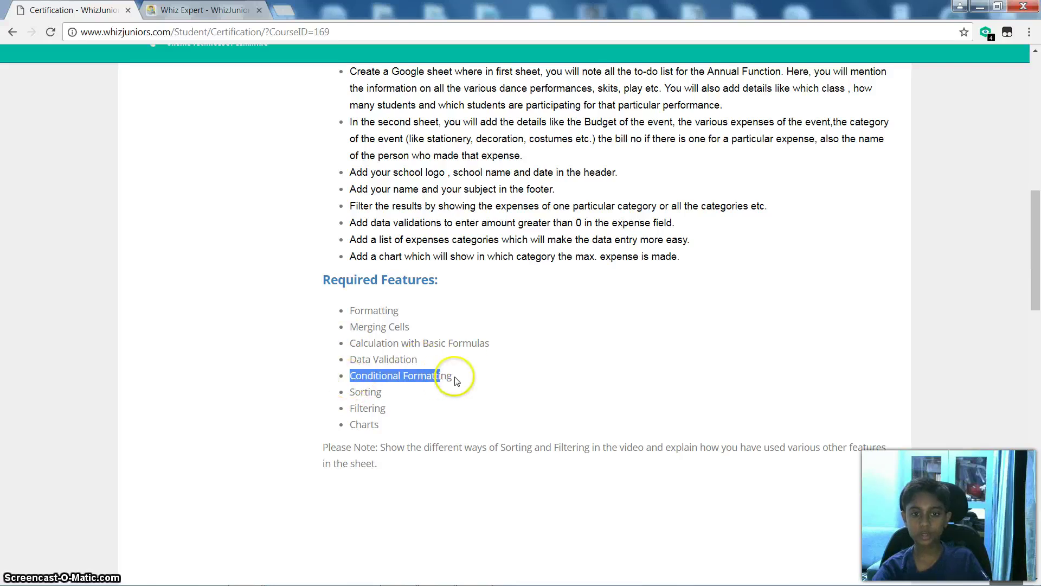
{"action": "key", "text": "alt+Tab"}
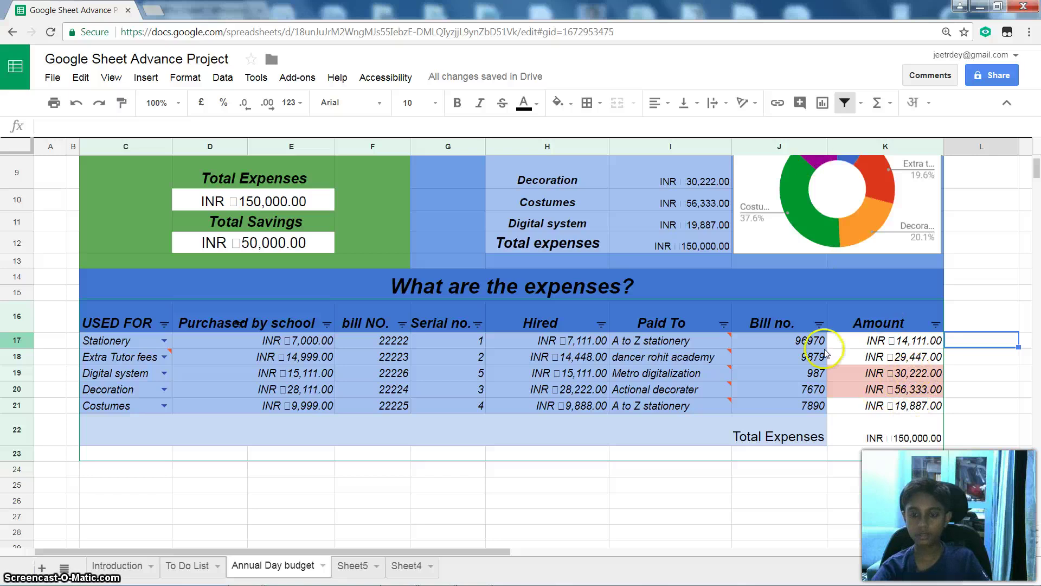
Lower the Amount highlight rule's greater-than threshold from 30000 to 20000
{"action": "left_click", "coordinate": [184, 77]}
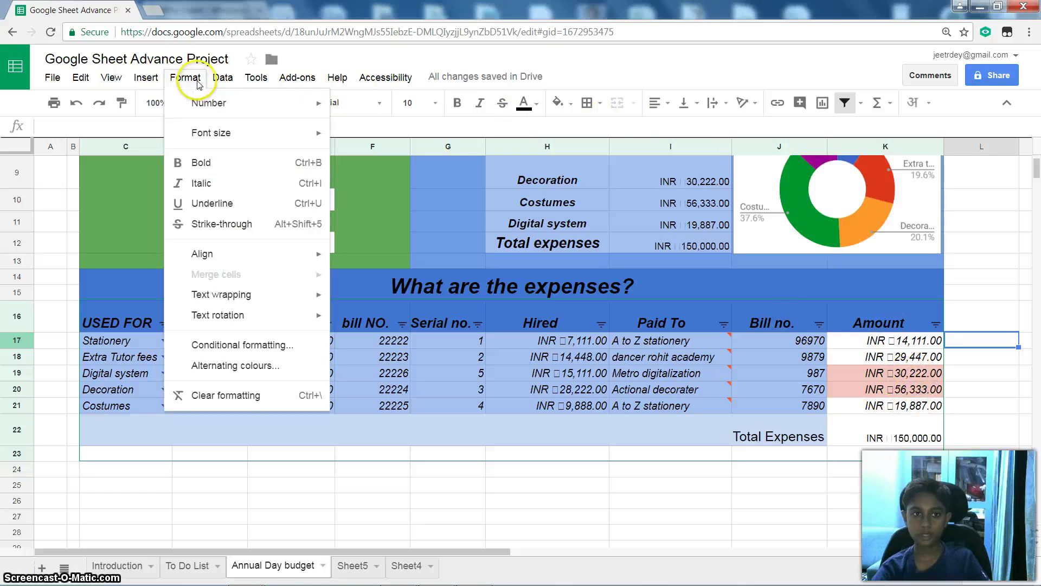
{"action": "left_click", "coordinate": [913, 380]}
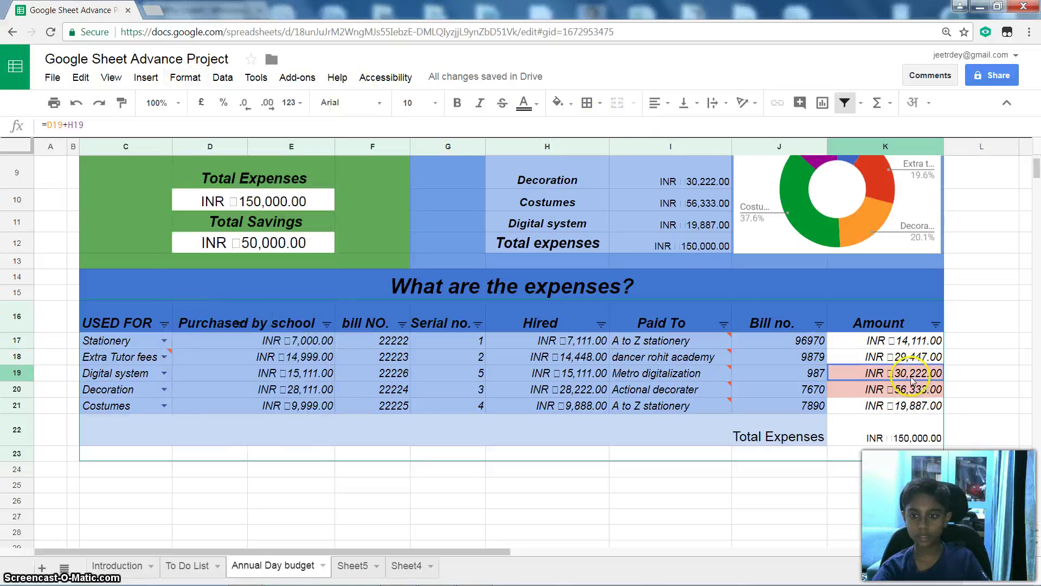
{"action": "left_click", "coordinate": [185, 77]}
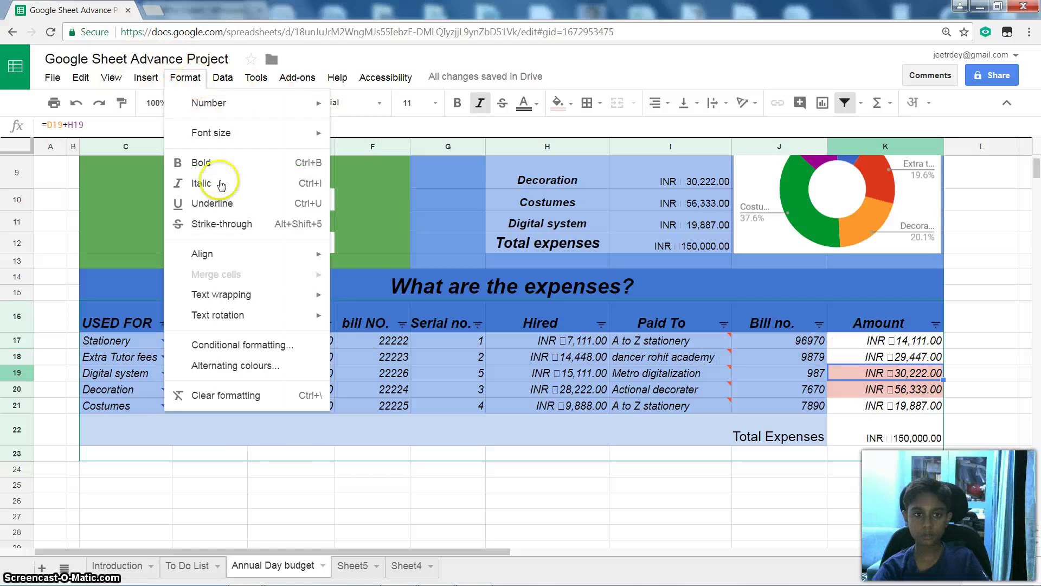
{"action": "left_click", "coordinate": [266, 344]}
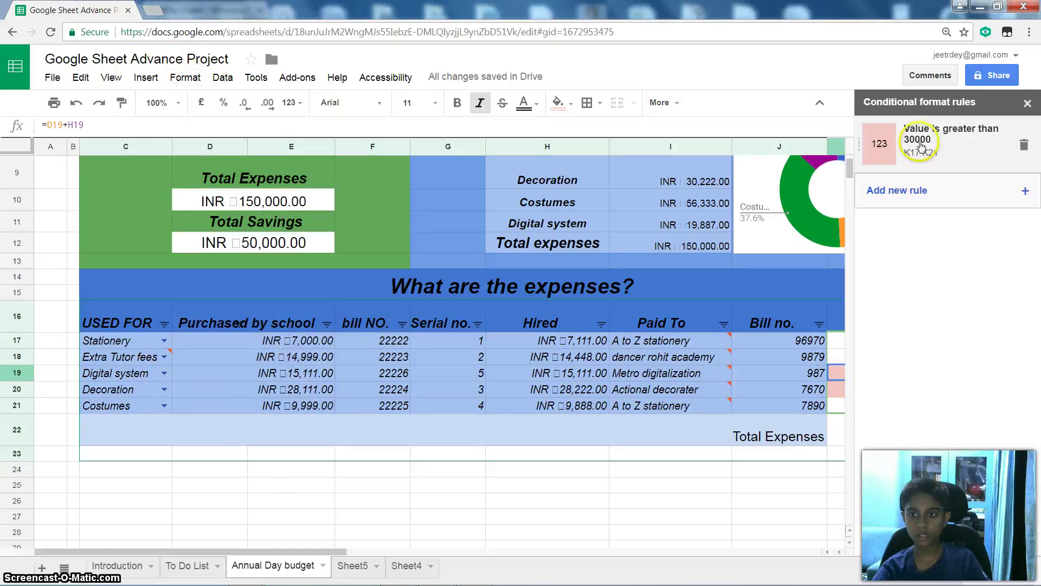
{"action": "left_click", "coordinate": [827, 341]}
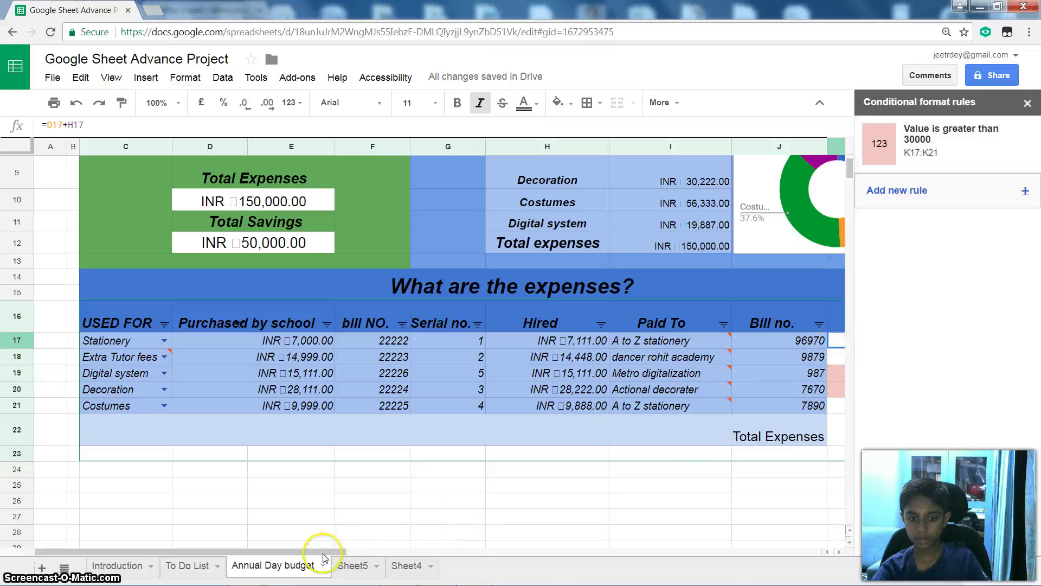
{"action": "left_click_drag", "start_coordinate": [323, 553], "coordinate": [465, 551]}
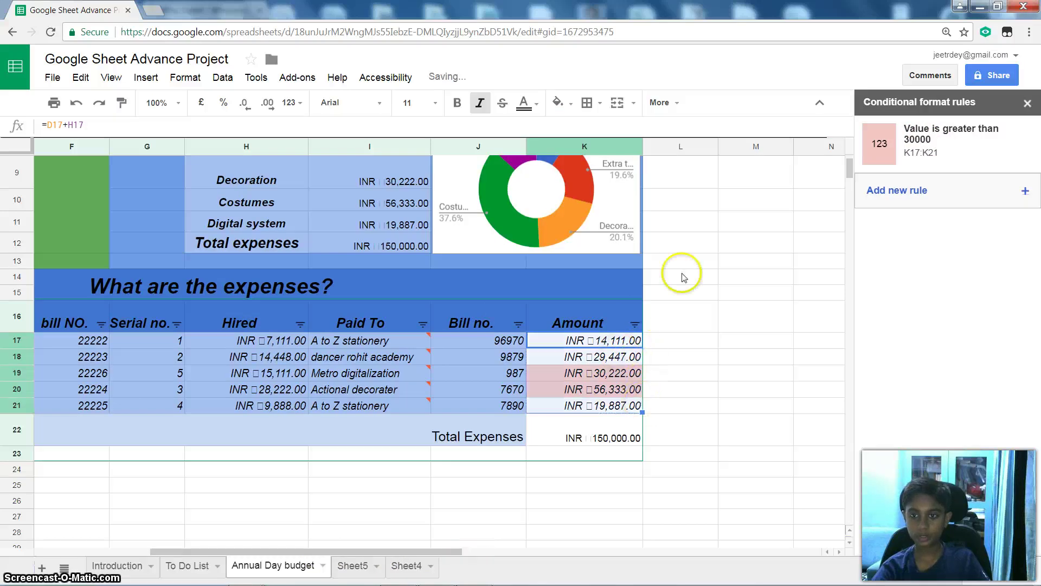
{"action": "left_click", "coordinate": [941, 143]}
{"action": "left_click", "coordinate": [884, 279]}
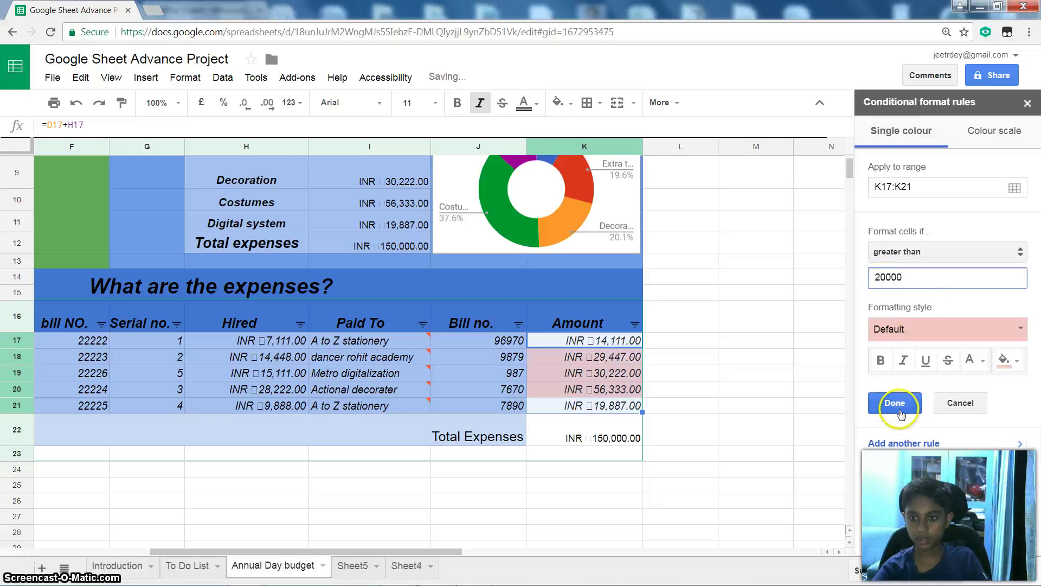
{"action": "left_click", "coordinate": [895, 402]}
Restore the rule's threshold to 30000 and close the conditional formatting sidebar
{"action": "left_click", "coordinate": [922, 153]}
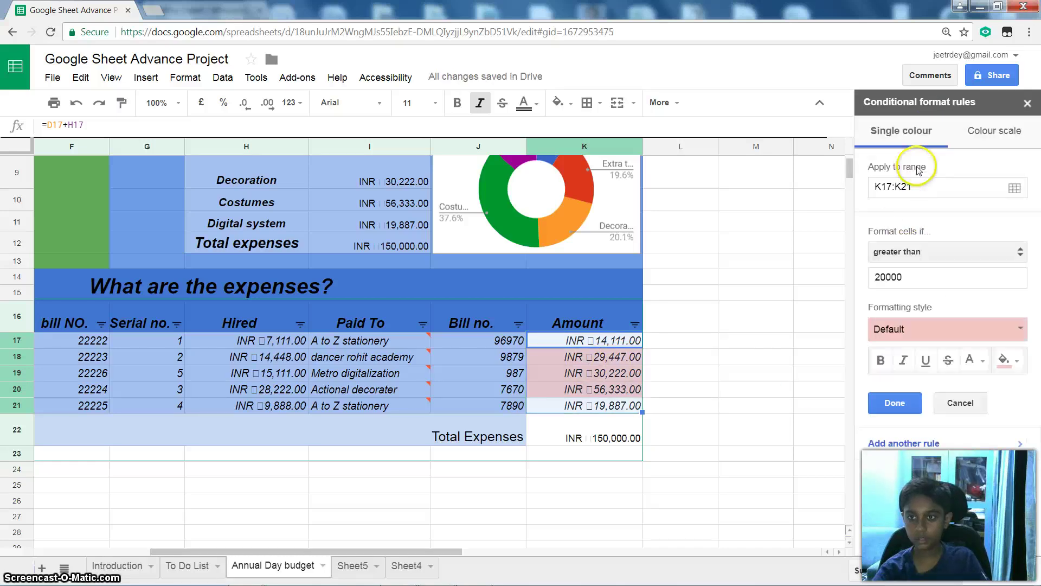
{"action": "left_click", "coordinate": [882, 279]}
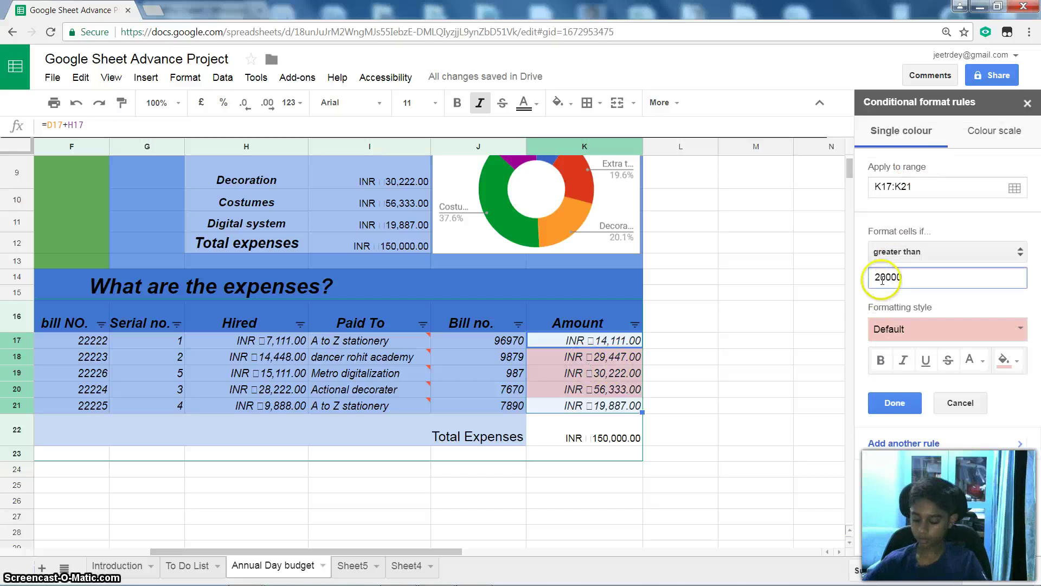
{"action": "type", "text": "3"}
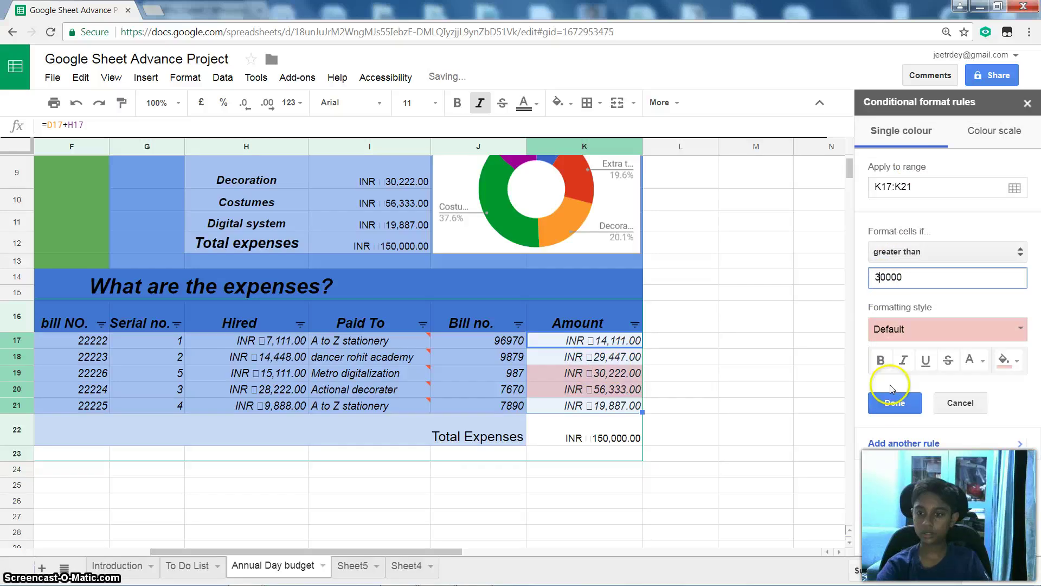
{"action": "left_click", "coordinate": [895, 402]}
{"action": "left_click", "coordinate": [1028, 103]}
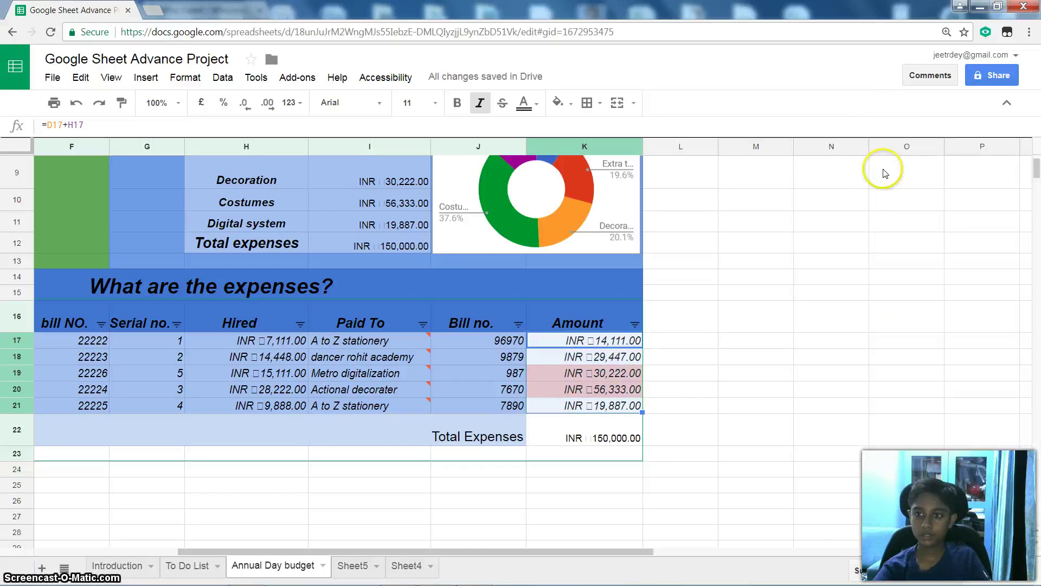
Look over the USED FOR sort and filter options, then the Data menu
{"action": "key", "text": "alt+Tab"}
{"action": "left_click", "coordinate": [407, 400]}
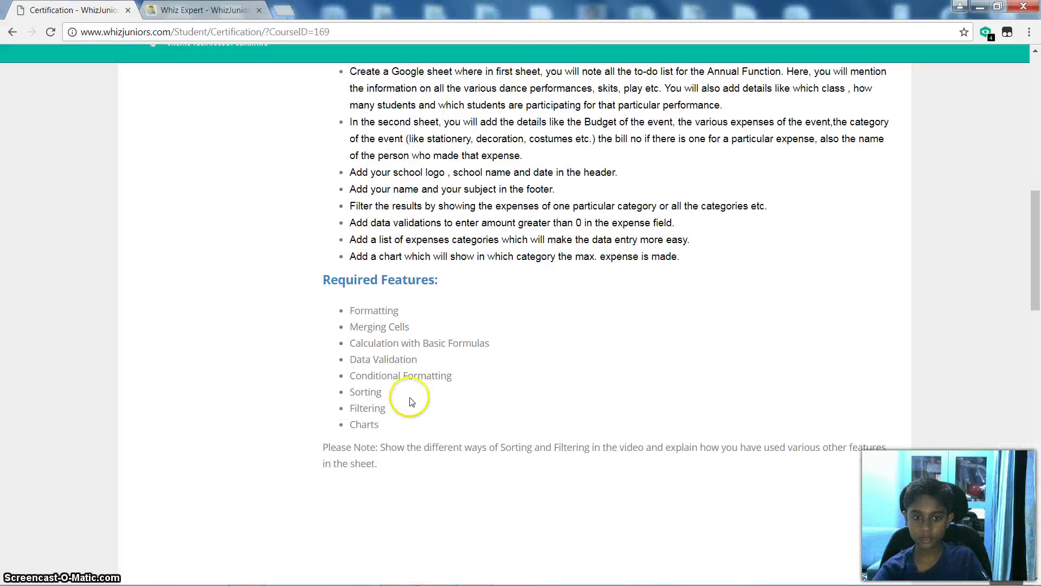
{"action": "key", "text": "alt+Tab"}
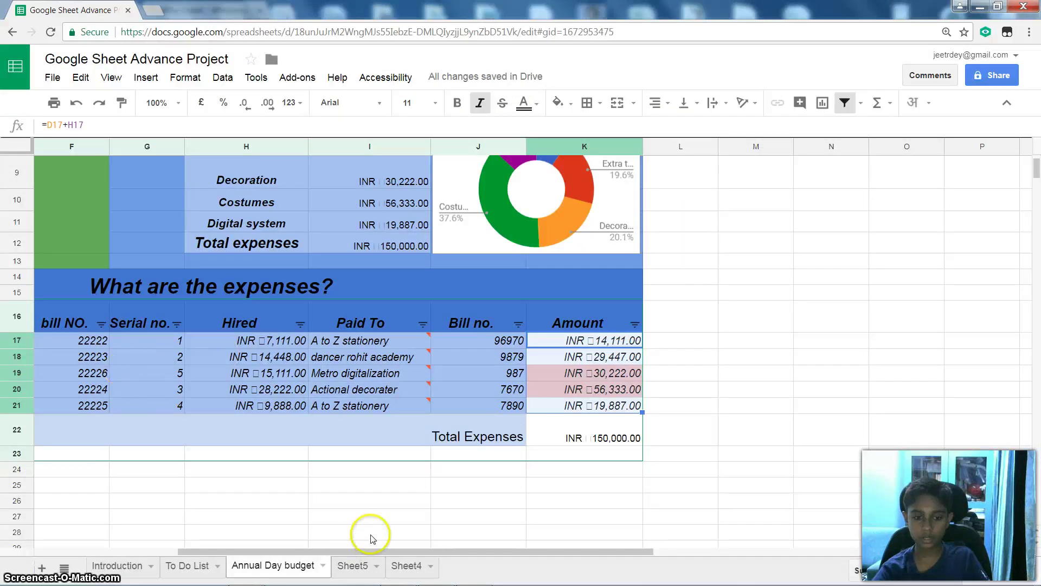
{"action": "scroll", "coordinate": [295, 554], "scroll_direction": "left", "scroll_amount": 5}
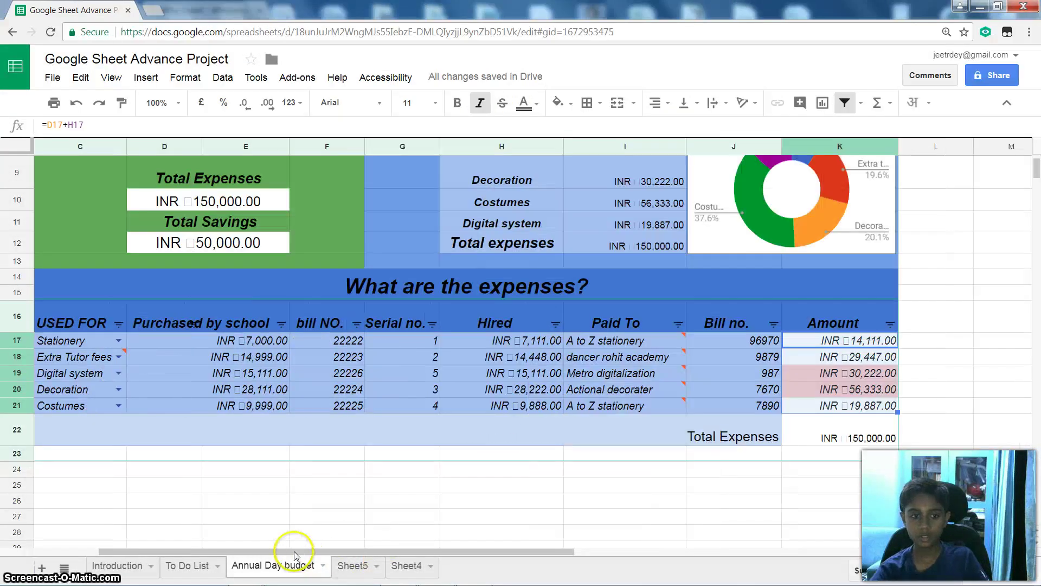
{"action": "left_click", "coordinate": [118, 327]}
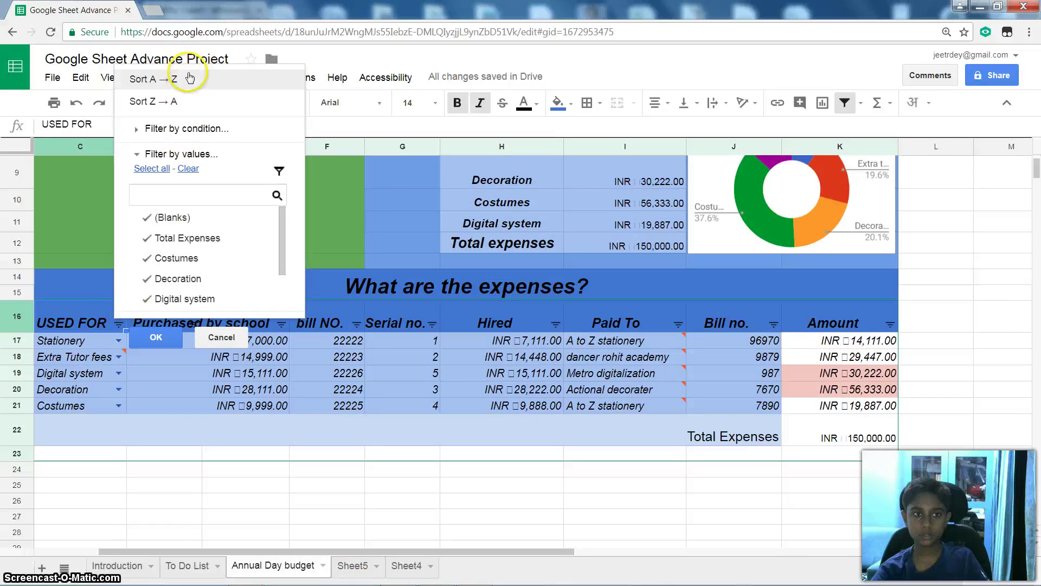
{"action": "left_click", "coordinate": [206, 523]}
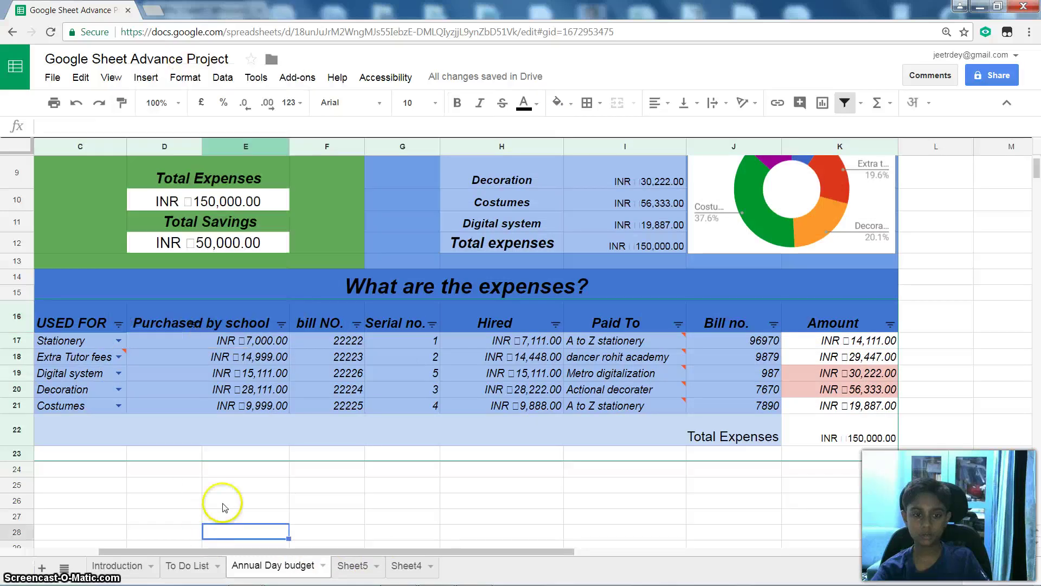
{"action": "left_click", "coordinate": [222, 78]}
Return to the assignment brief and highlight its required features from Filtering upward
{"action": "key", "text": "alt+Tab"}
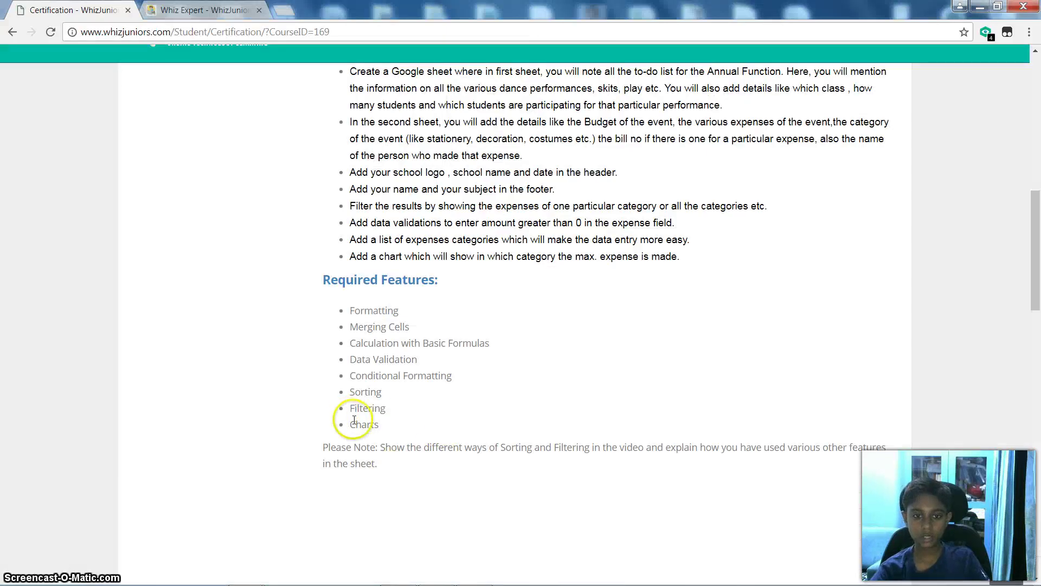
{"action": "key", "text": "alt+Tab"}
{"action": "key", "text": "alt+Tab"}
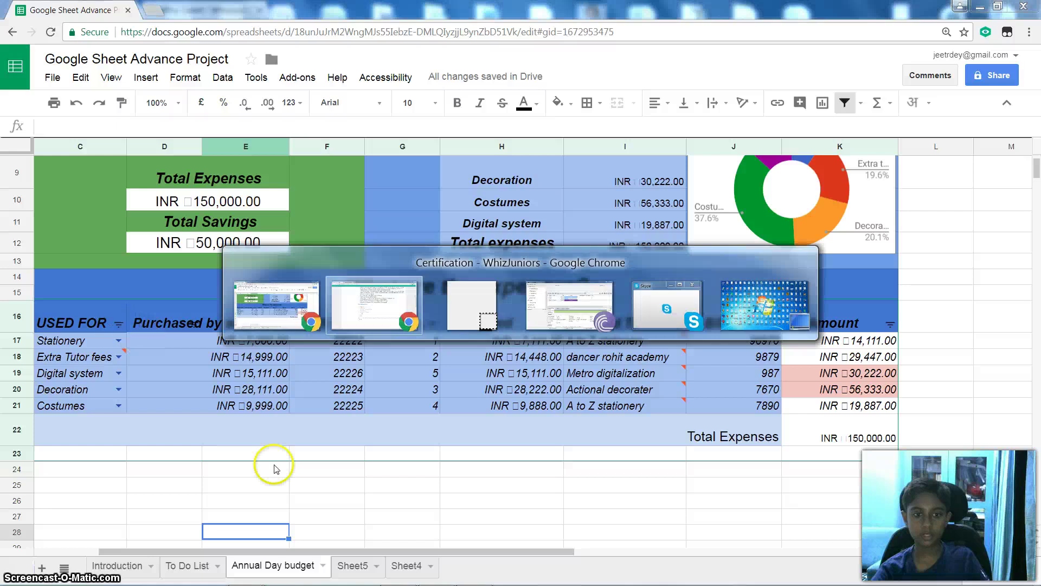
{"action": "key", "text": "alt+Tab"}
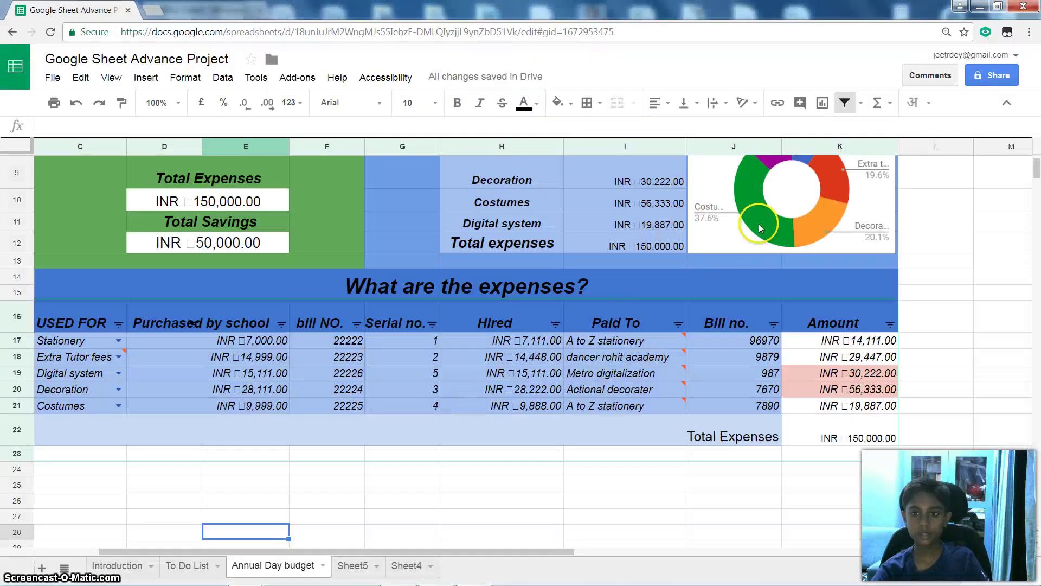
{"action": "scroll", "coordinate": [759, 224], "scroll_direction": "up", "scroll_amount": 1}
{"action": "key", "text": "alt+Tab"}
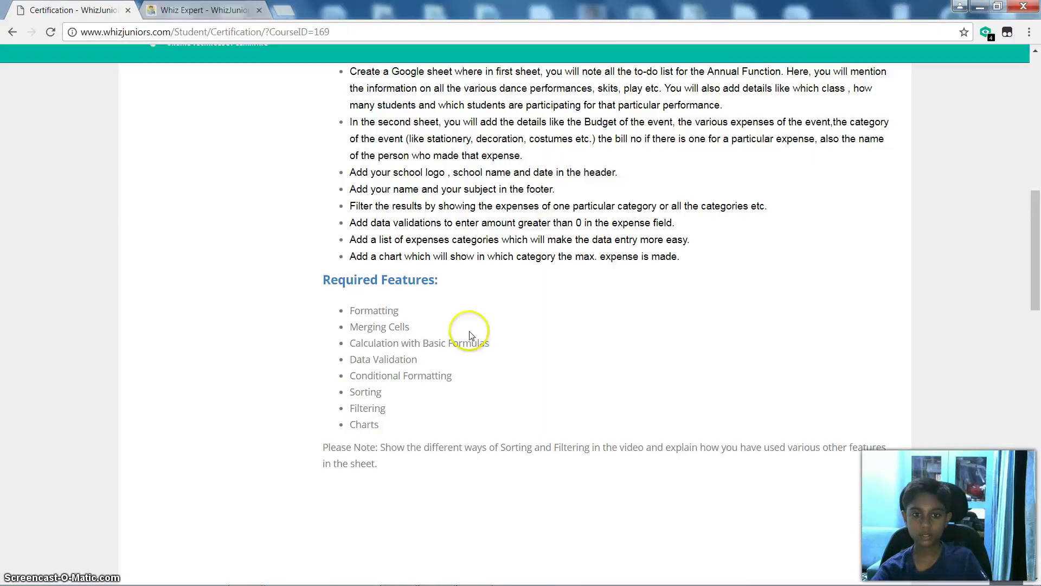
{"action": "left_click_drag", "start_coordinate": [465, 414], "coordinate": [344, 88]}
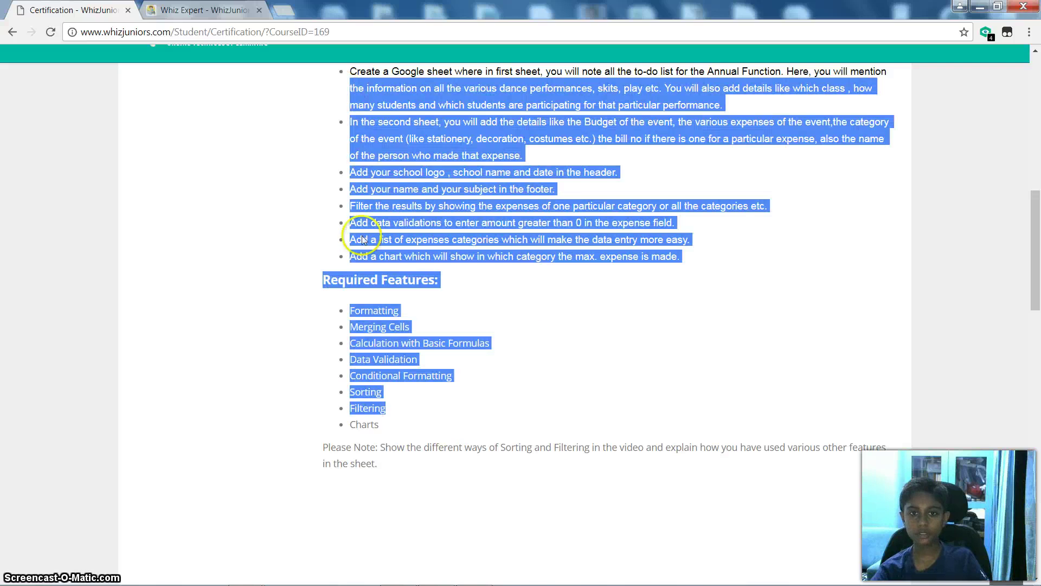
{"action": "left_click", "coordinate": [551, 342]}
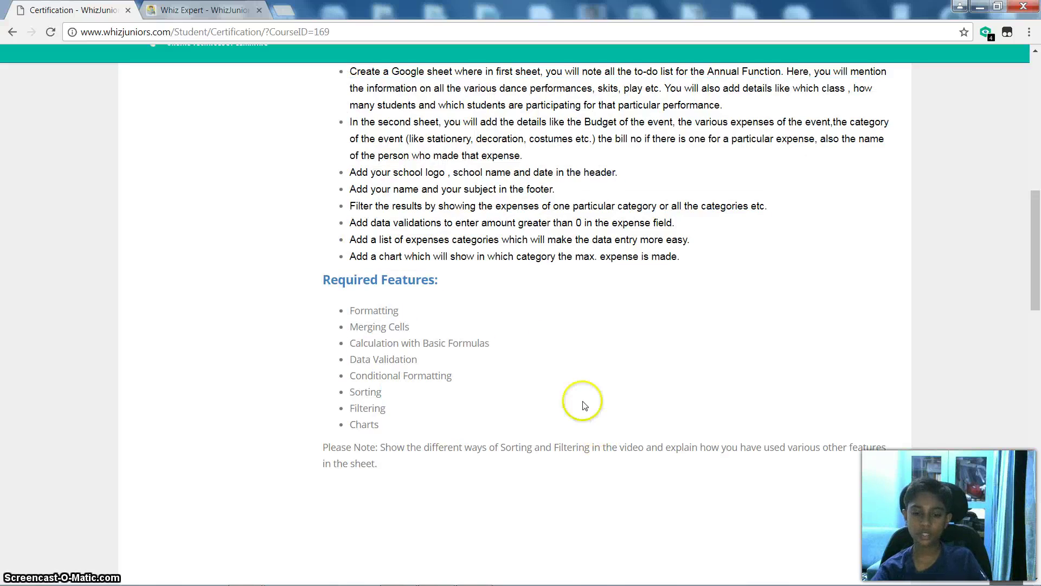